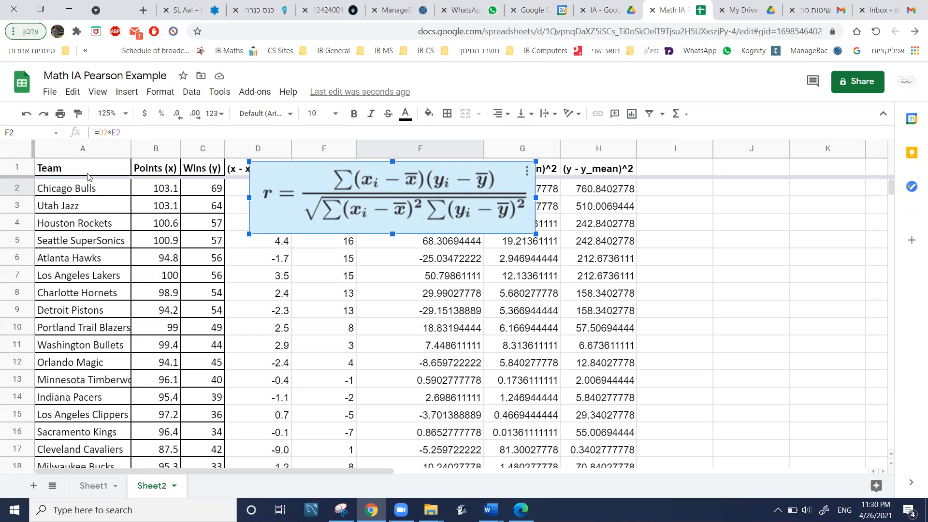
Step: Move the correlation coefficient formula image off columns D to G and place it whole across columns H to K
{"action": "scroll", "coordinate": [84, 327], "scroll_direction": "down", "scroll_amount": 1}
{"action": "scroll", "coordinate": [83, 327], "scroll_direction": "up", "scroll_amount": 1}
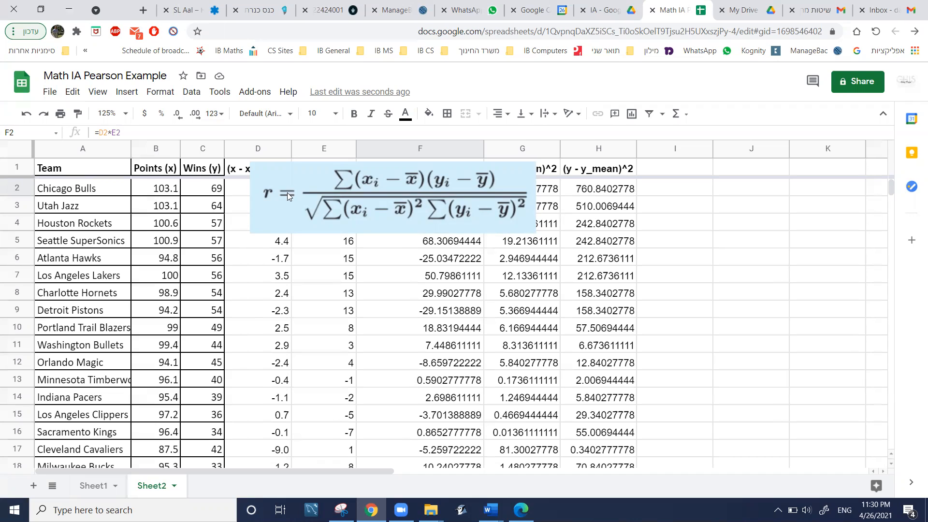
{"action": "left_click", "coordinate": [335, 174]}
{"action": "left_click_drag", "start_coordinate": [336, 174], "coordinate": [319, 171]}
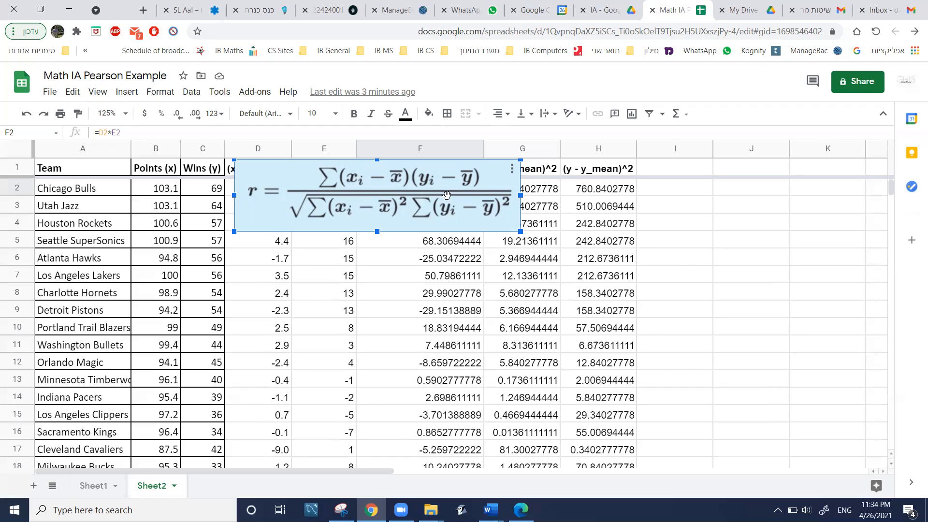
{"action": "left_click_drag", "start_coordinate": [446, 195], "coordinate": [844, 223]}
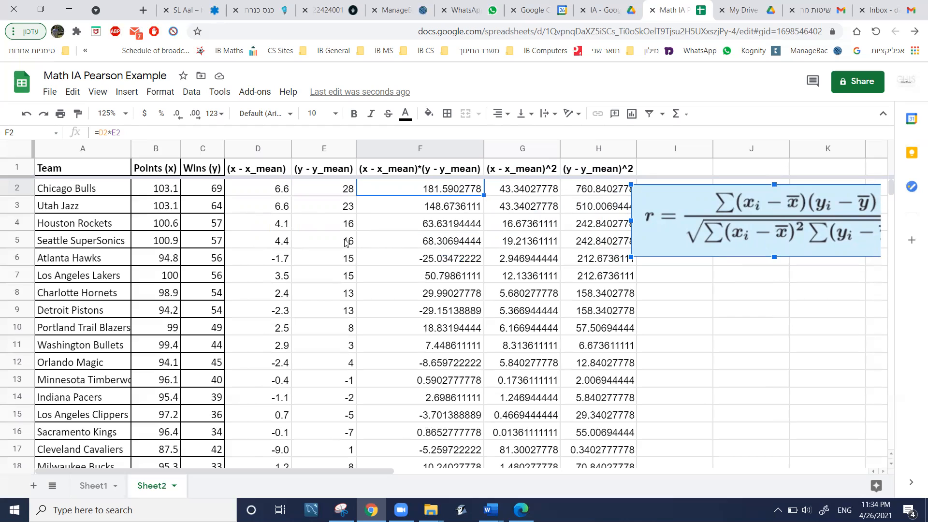
{"action": "left_click", "coordinate": [164, 194]}
{"action": "left_click", "coordinate": [248, 173]}
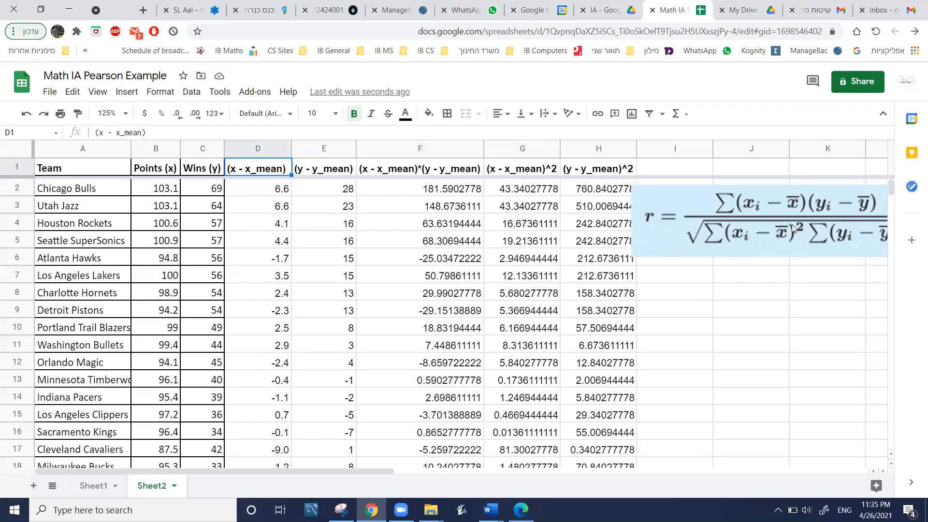
{"action": "left_click", "coordinate": [851, 239]}
{"action": "left_click_drag", "start_coordinate": [851, 240], "coordinate": [779, 250]}
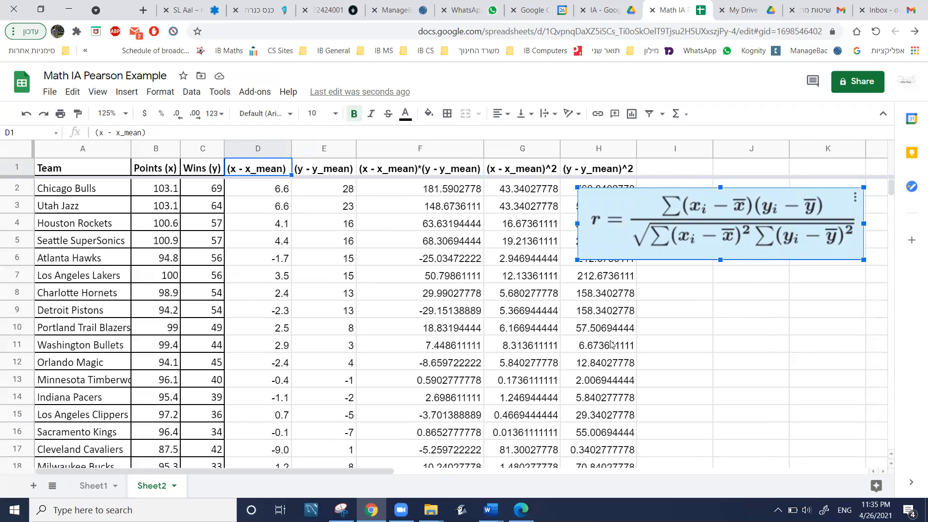
Step: Inspect the row 26 totals of the (x - x_mean)*(y - y_mean) and (x - x_mean)^2 columns, and compare them with the formula image
{"action": "scroll", "coordinate": [611, 344], "scroll_direction": "down", "scroll_amount": 5}
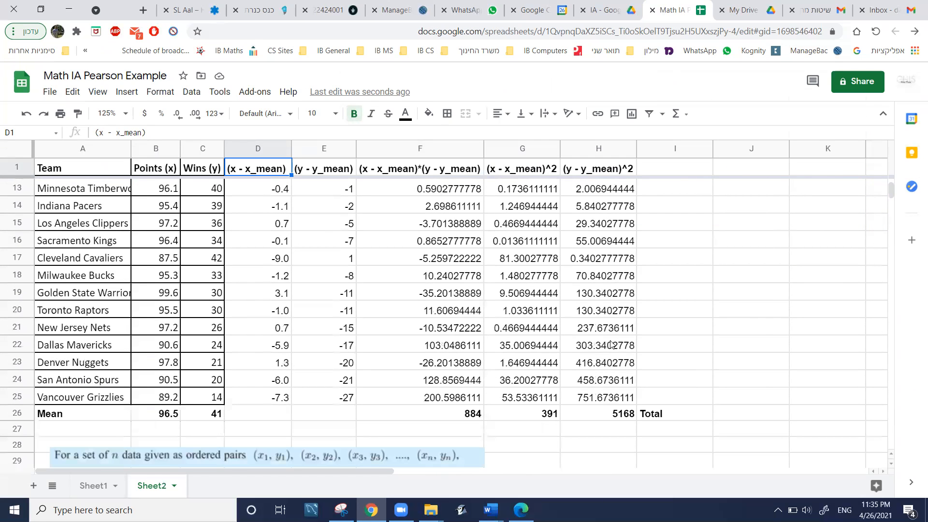
{"action": "left_click", "coordinate": [467, 415]}
{"action": "left_click", "coordinate": [511, 416]}
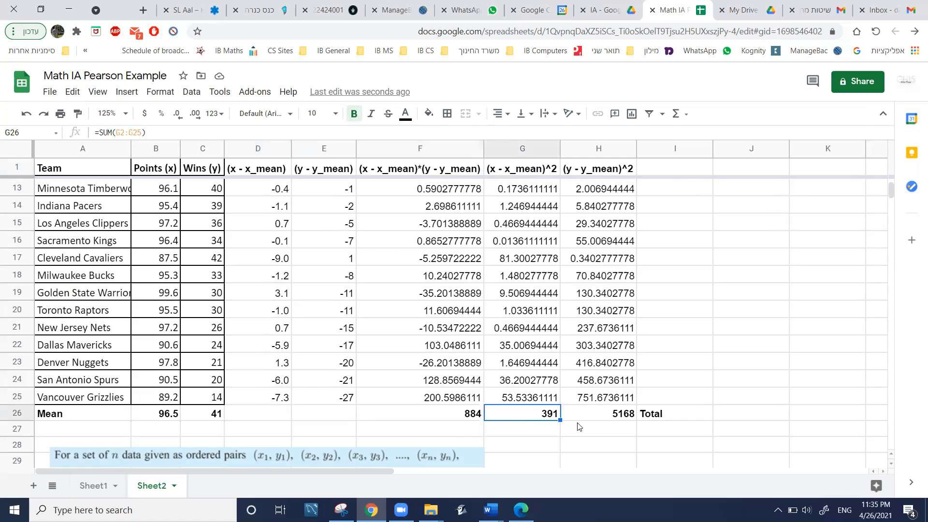
{"action": "scroll", "coordinate": [579, 427], "scroll_direction": "up", "scroll_amount": 5}
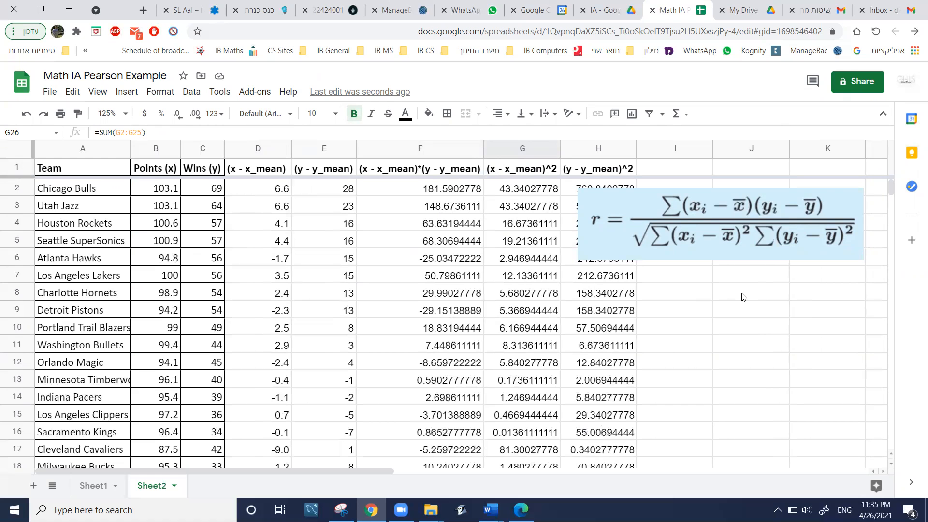
Step: Open the Points mean formula in B26 and examine the range of cells it averages
{"action": "scroll", "coordinate": [187, 293], "scroll_direction": "down", "scroll_amount": 3}
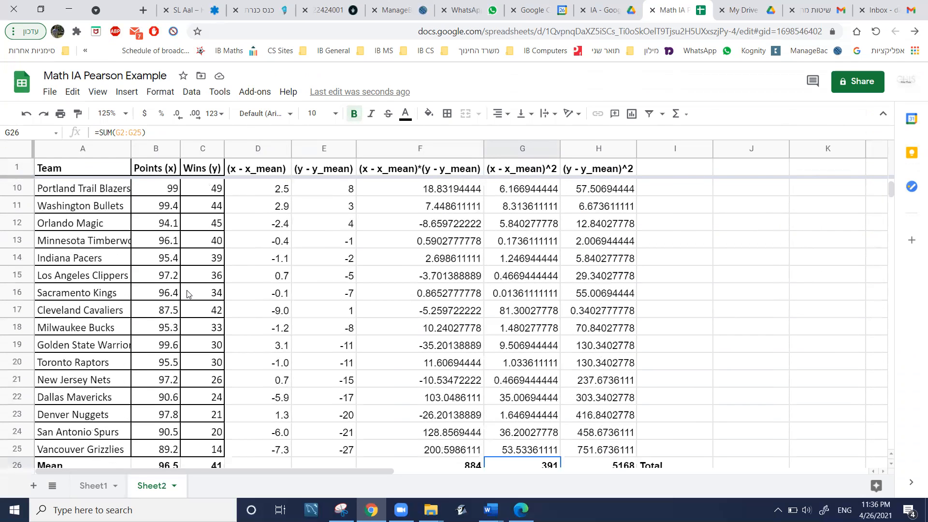
{"action": "scroll", "coordinate": [187, 293], "scroll_direction": "down", "scroll_amount": 2}
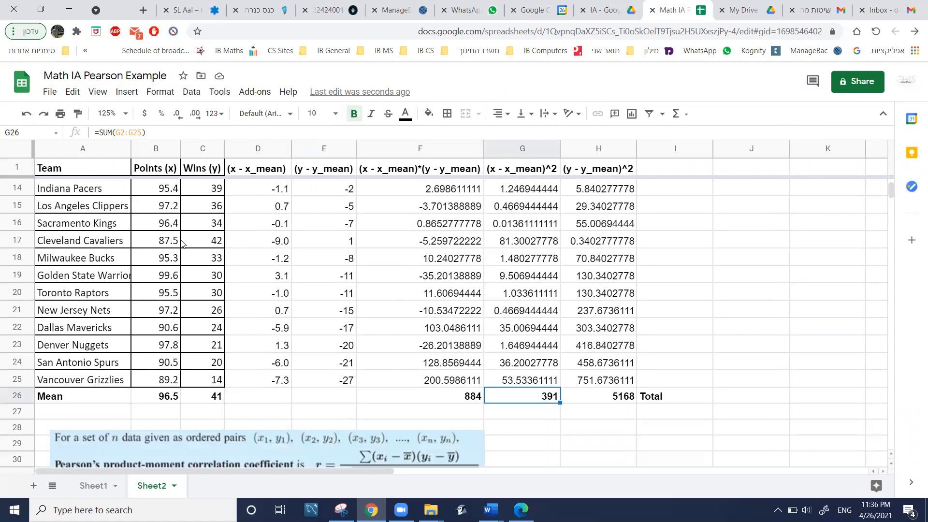
{"action": "left_click", "coordinate": [173, 398]}
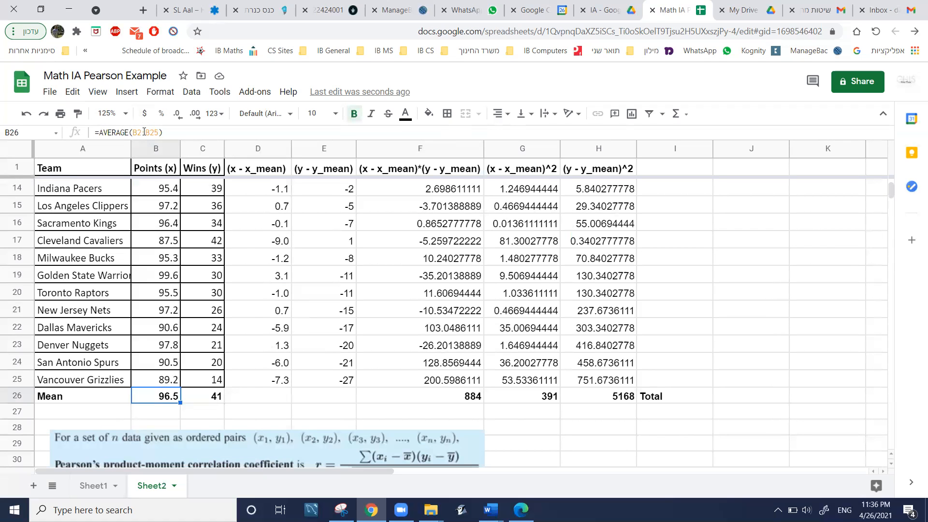
{"action": "left_click", "coordinate": [144, 132]}
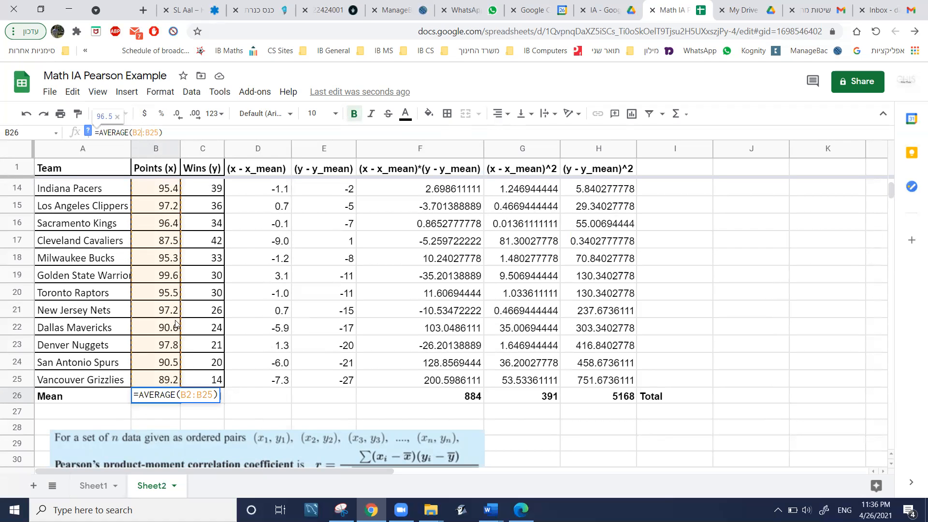
{"action": "scroll", "coordinate": [180, 226], "scroll_direction": "up", "scroll_amount": 1}
{"action": "scroll", "coordinate": [180, 226], "scroll_direction": "up", "scroll_amount": 3}
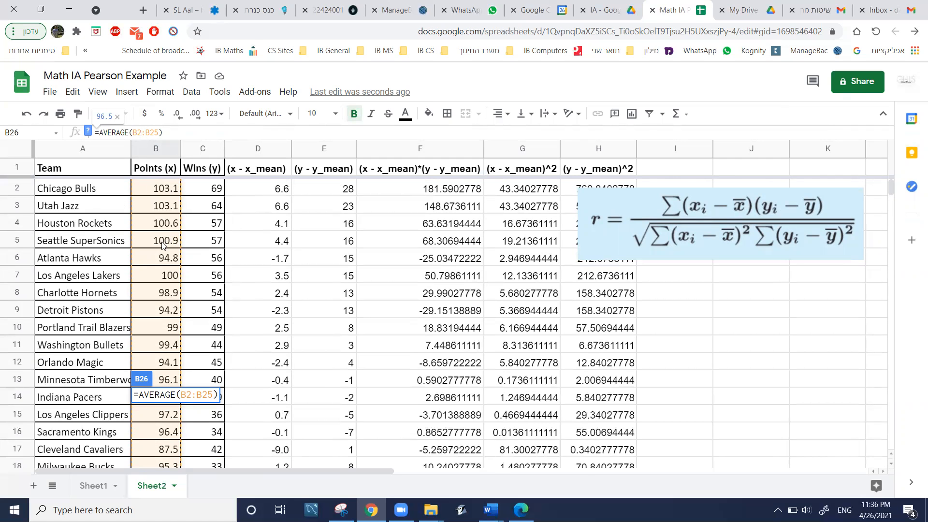
{"action": "scroll", "coordinate": [162, 244], "scroll_direction": "down", "scroll_amount": 5}
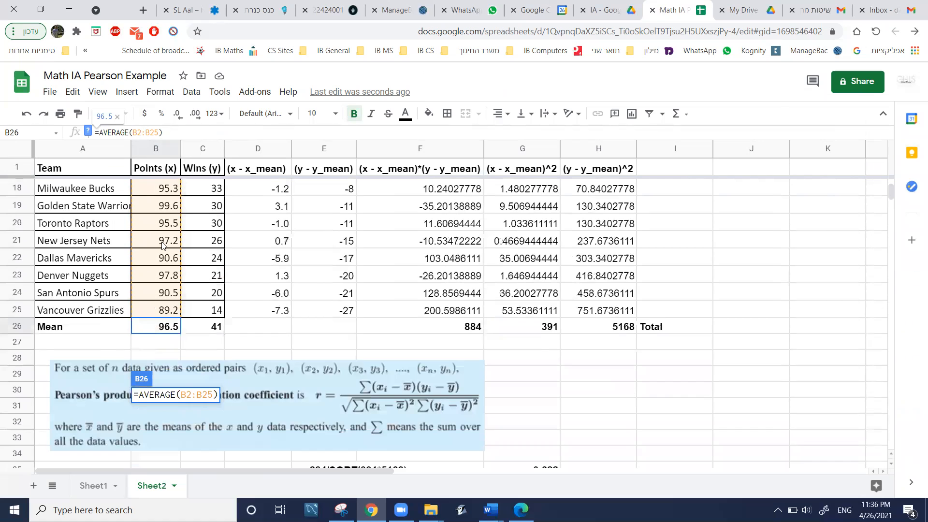
{"action": "scroll", "coordinate": [162, 244], "scroll_direction": "up", "scroll_amount": 2}
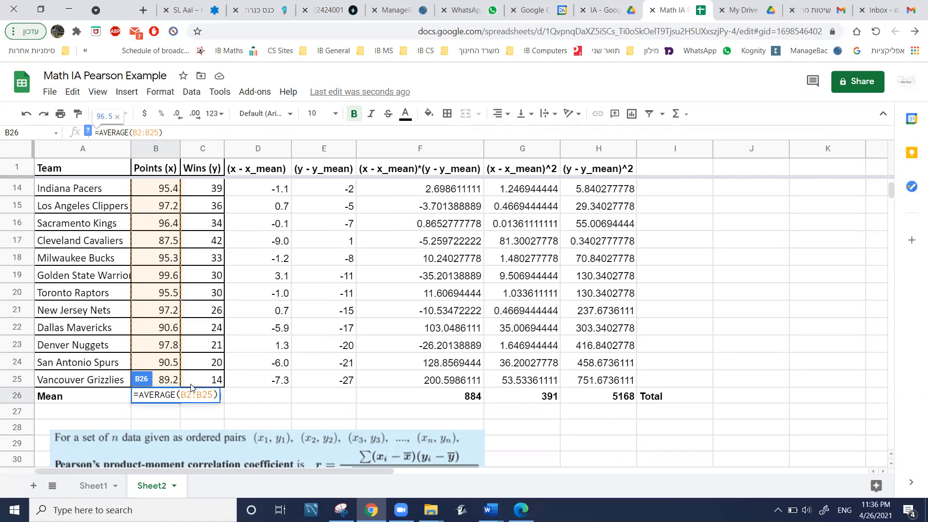
Step: Clear the range in B26's average formula and reselect the Points values to enter =AVERAGE(B2:B25)
{"action": "left_click", "coordinate": [212, 394]}
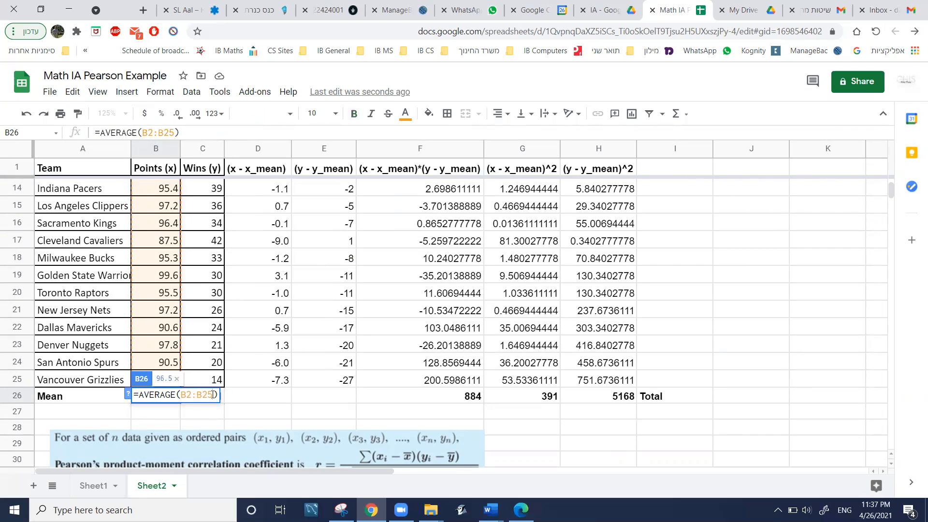
{"action": "key", "text": "BackSpace"}
{"action": "key", "text": "BackSpace"}
{"action": "key", "text": "BackSpace"}
{"action": "key", "text": "BackSpace"}
{"action": "key", "text": "BackSpace"}
{"action": "key", "text": "BackSpace"}
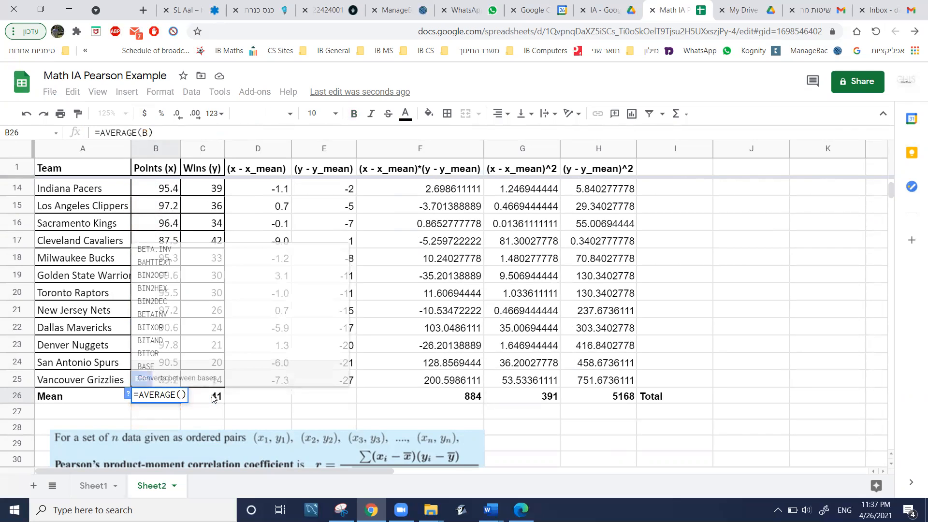
{"action": "left_click", "coordinate": [167, 377]}
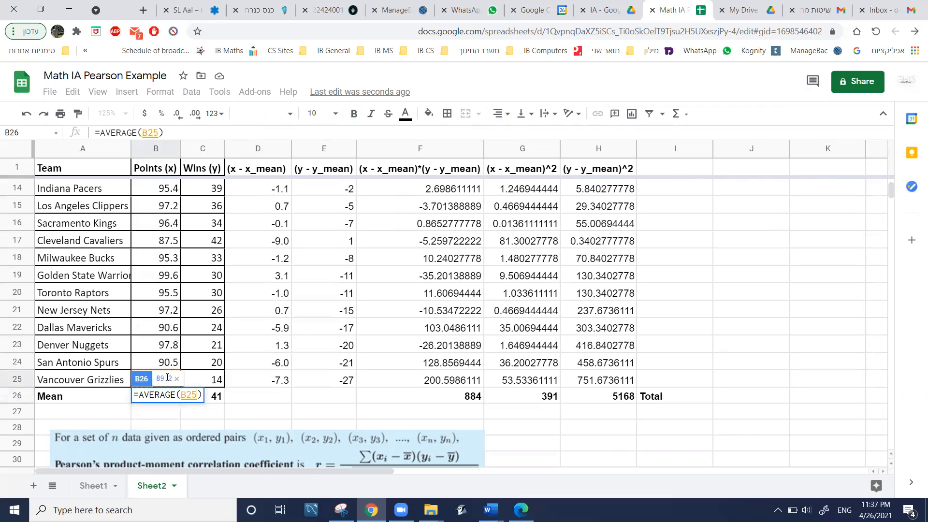
{"action": "left_click_drag", "start_coordinate": [167, 369], "coordinate": [163, 187]}
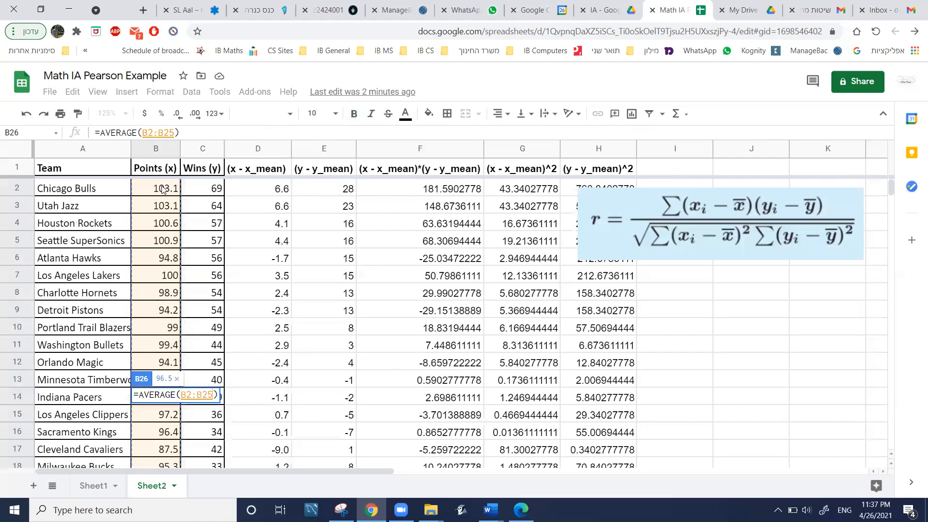
{"action": "key", "text": "Return"}
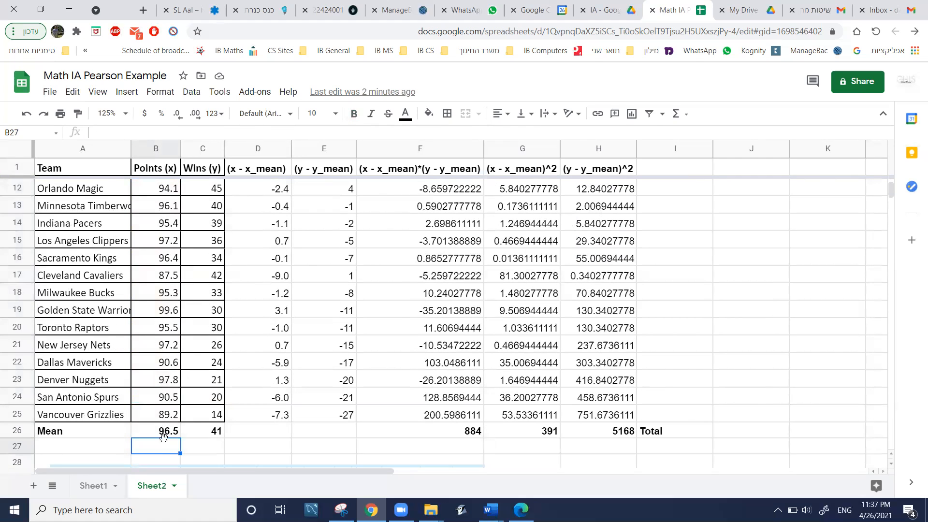
Step: Increase the displayed precision of the Points mean in B26 to six decimal places
{"action": "left_click", "coordinate": [169, 436]}
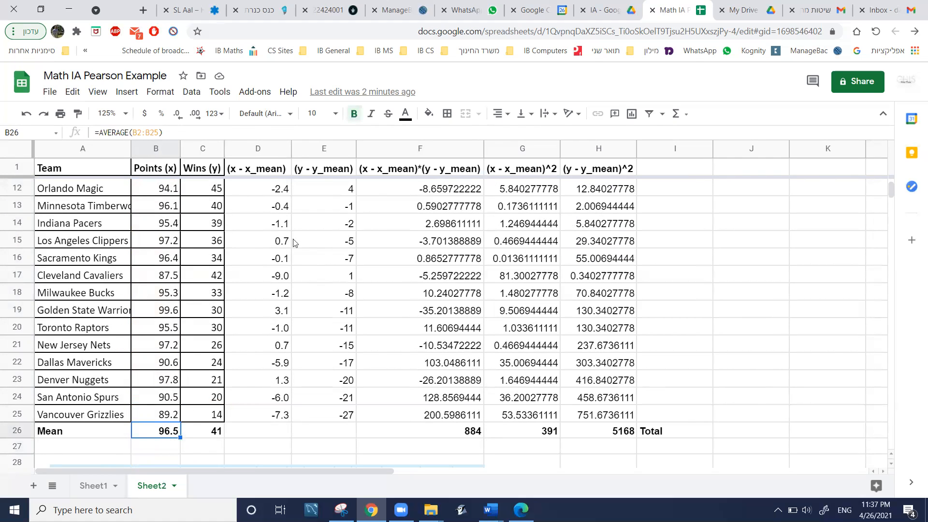
{"action": "left_click", "coordinate": [195, 113]}
{"action": "left_click", "coordinate": [195, 113]}
{"action": "left_click", "coordinate": [196, 113]}
{"action": "left_click", "coordinate": [195, 113]}
{"action": "left_click", "coordinate": [195, 113]}
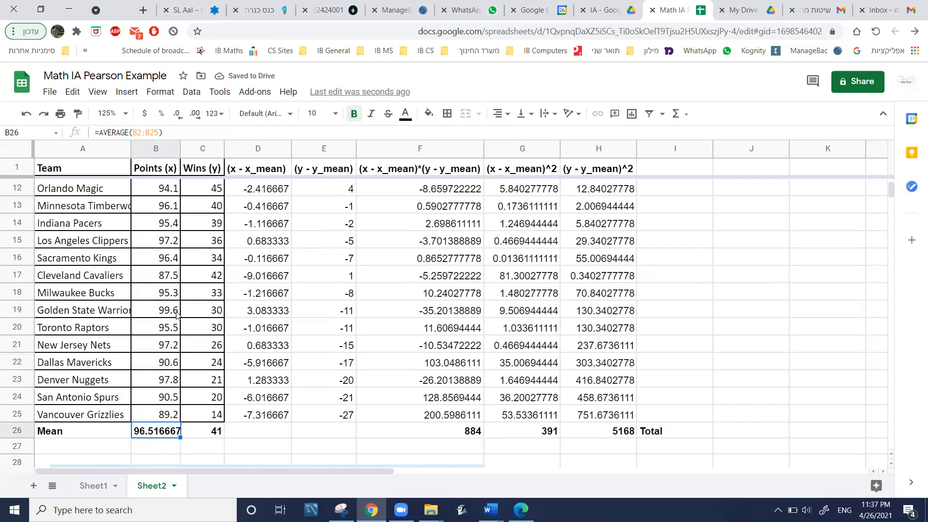
Step: Reduce the displayed precision of the Points mean in B26 to one decimal place
{"action": "left_click", "coordinate": [178, 114]}
{"action": "left_click", "coordinate": [177, 115]}
{"action": "left_click", "coordinate": [178, 114]}
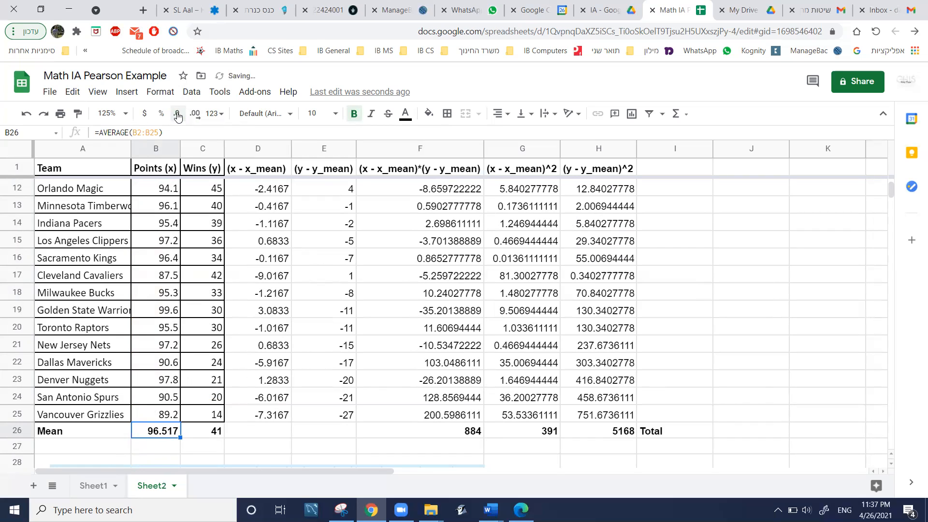
{"action": "left_click", "coordinate": [178, 115]}
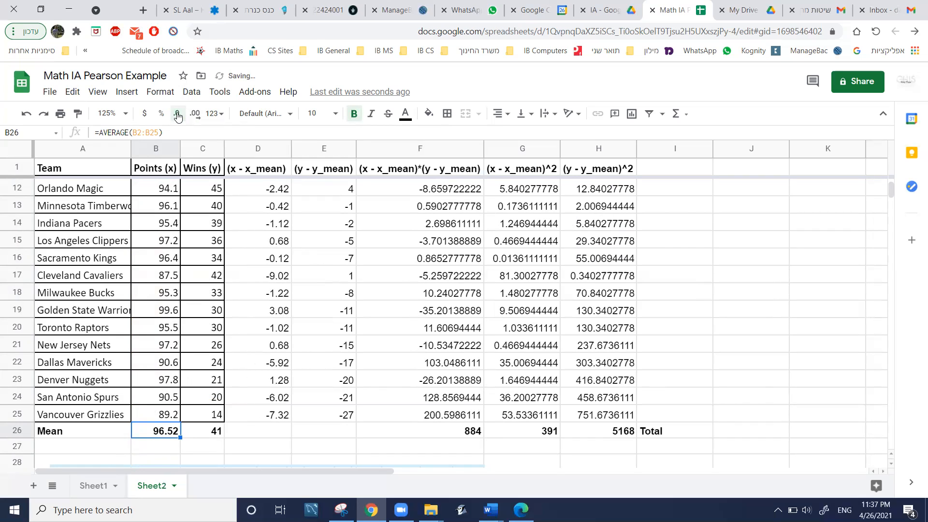
{"action": "left_click", "coordinate": [178, 114]}
{"action": "left_click", "coordinate": [195, 115]}
{"action": "left_click", "coordinate": [195, 116]}
{"action": "left_click", "coordinate": [177, 117]}
{"action": "left_click", "coordinate": [177, 118]}
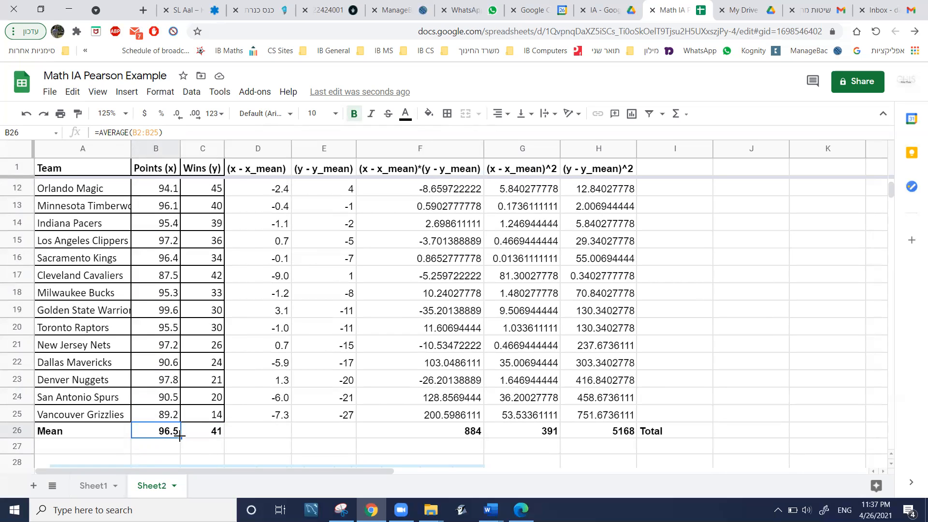
Step: Fill the average formula from B26 into C26 for the Wins mean, and check both cells' formulas
{"action": "left_click_drag", "start_coordinate": [180, 437], "coordinate": [202, 434]}
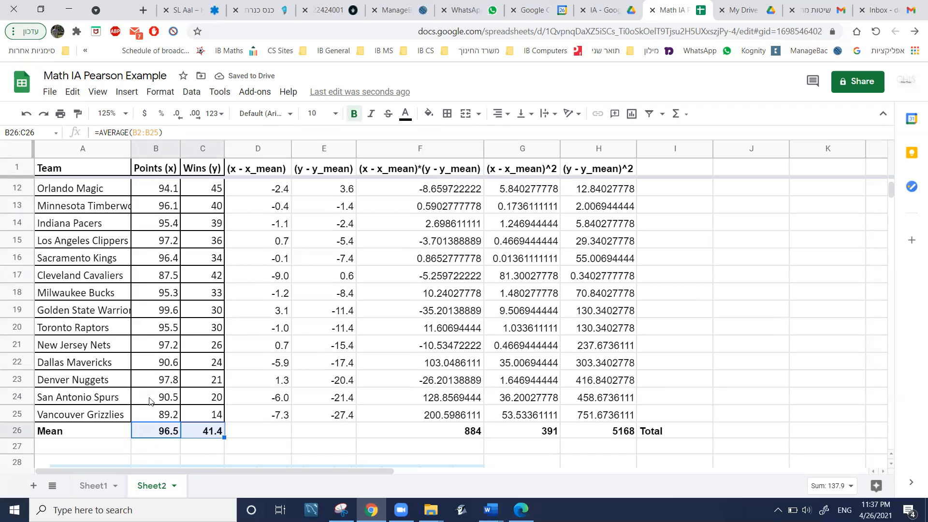
{"action": "left_click", "coordinate": [152, 433]}
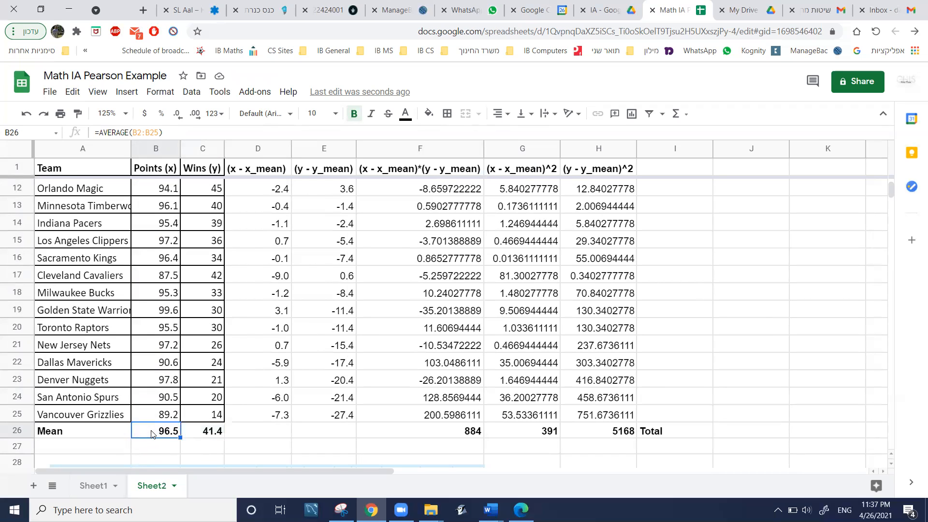
{"action": "left_click", "coordinate": [215, 432]}
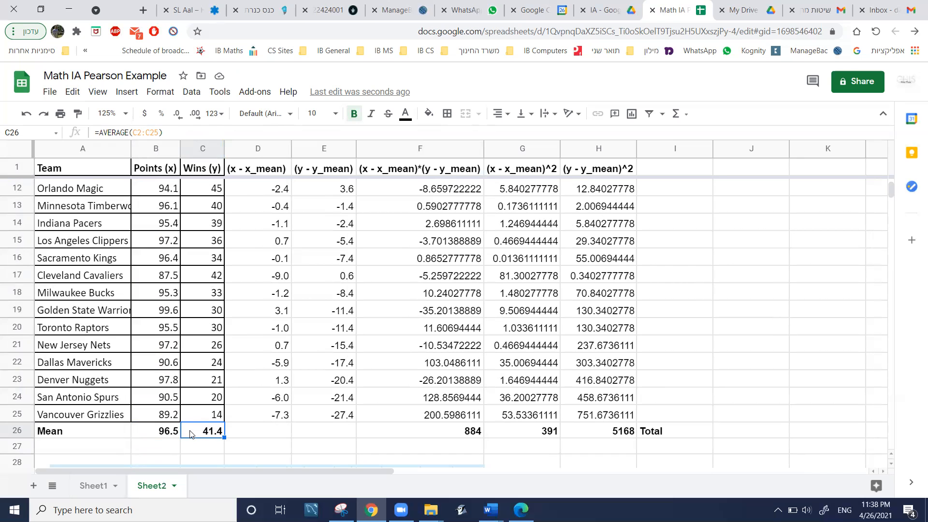
Step: Replace the formula in D2 with =B2-B26 to subtract the Points mean from the Chicago Bulls' points
{"action": "scroll", "coordinate": [231, 435], "scroll_direction": "up", "scroll_amount": 4}
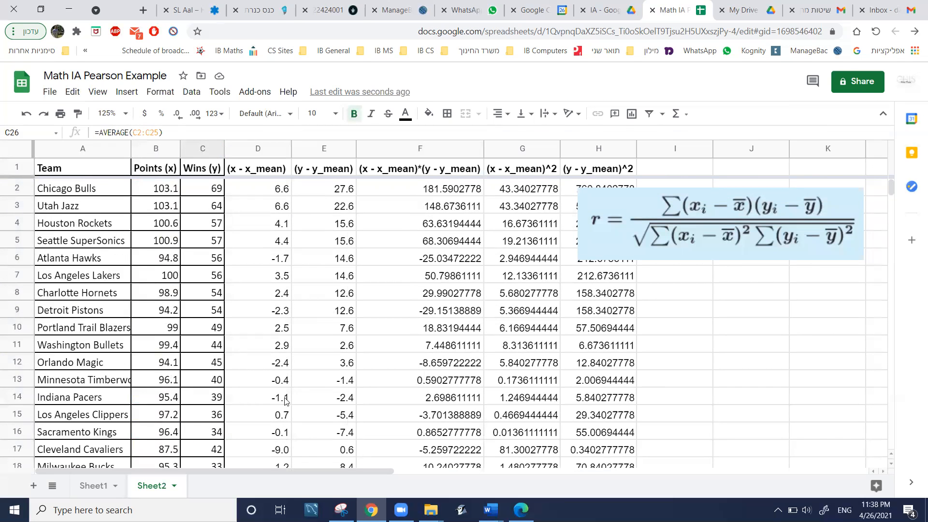
{"action": "left_click", "coordinate": [269, 188]}
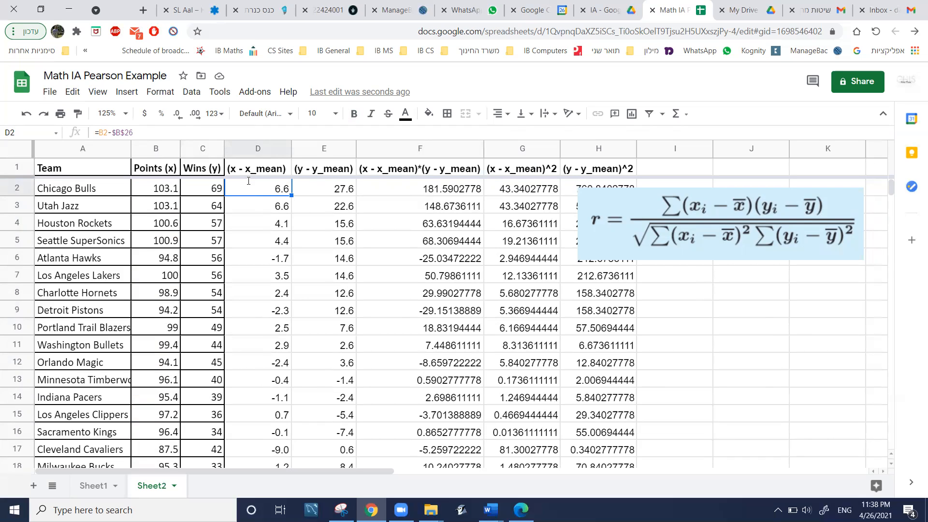
{"action": "type", "text": "="}
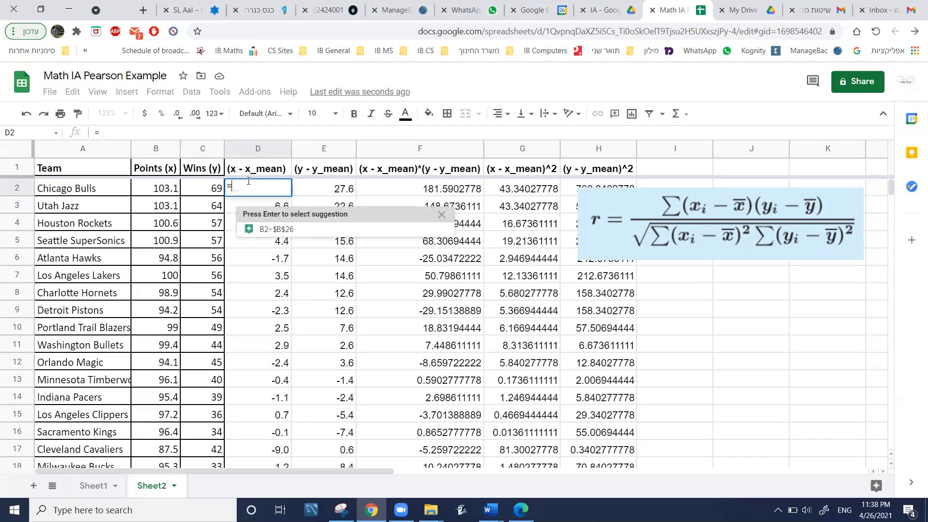
{"action": "left_click", "coordinate": [164, 189]}
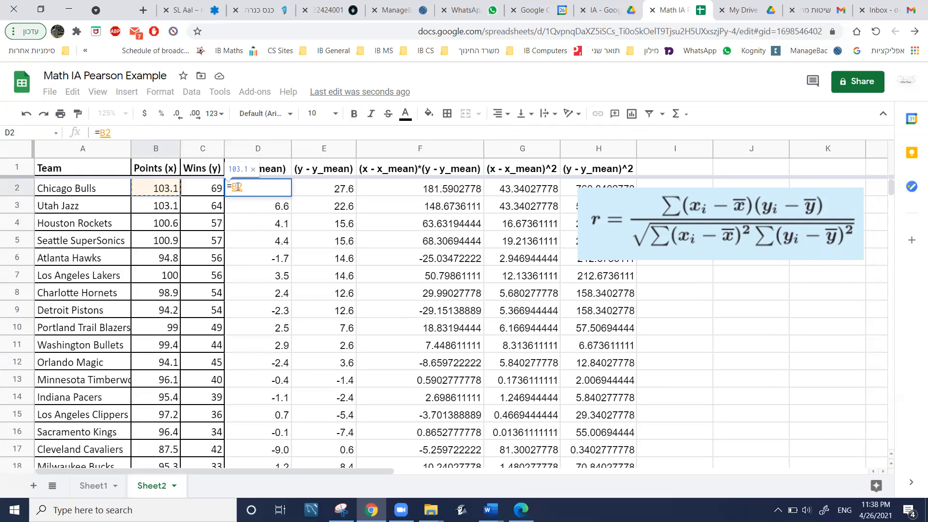
{"action": "type", "text": "-"}
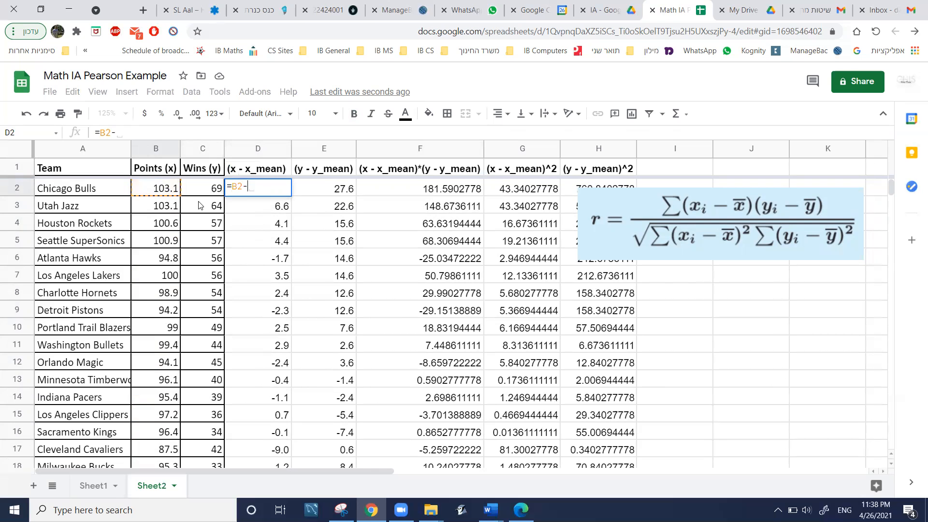
{"action": "scroll", "coordinate": [166, 273], "scroll_direction": "down", "scroll_amount": 2}
{"action": "scroll", "coordinate": [166, 273], "scroll_direction": "down", "scroll_amount": 3}
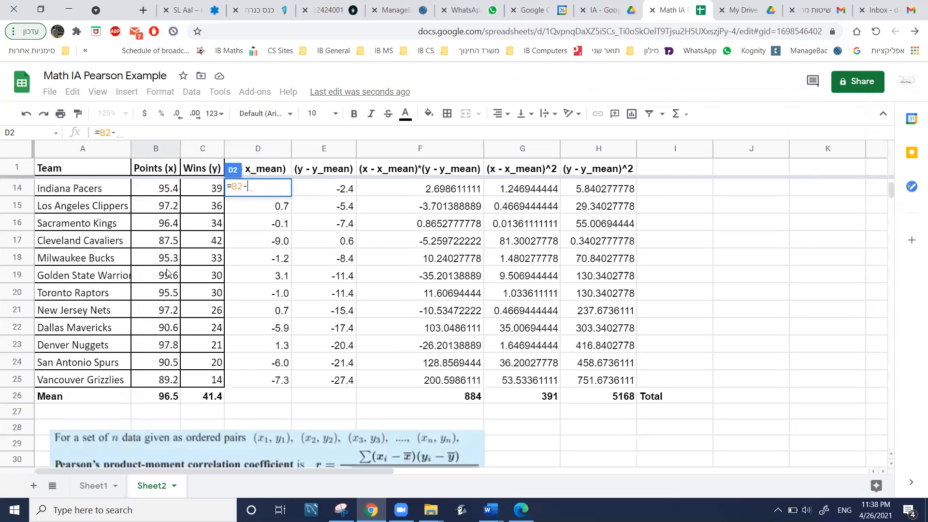
{"action": "left_click", "coordinate": [165, 396]}
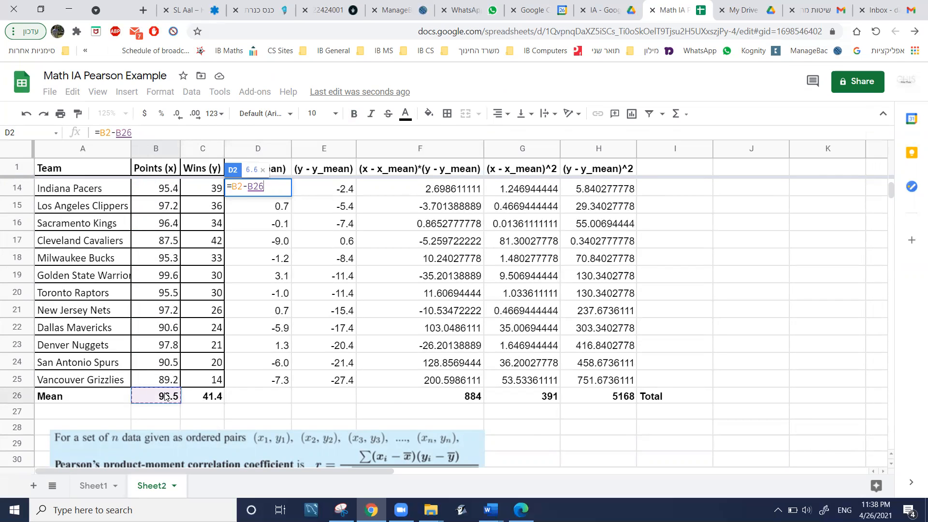
{"action": "key", "text": "Return"}
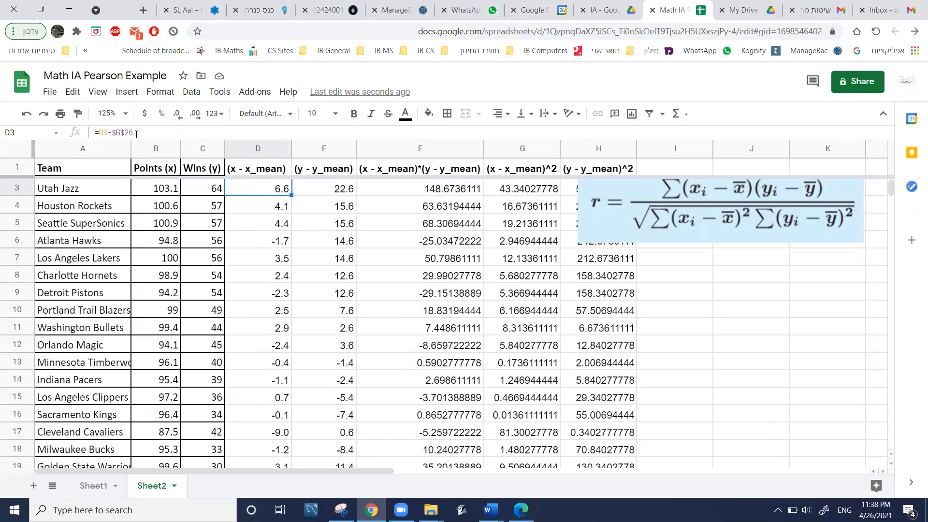
Step: Compare the deviation formulas in D2 and D3, and check the Points mean formula in B26 that they reference
{"action": "scroll", "coordinate": [216, 304], "scroll_direction": "down", "scroll_amount": 3}
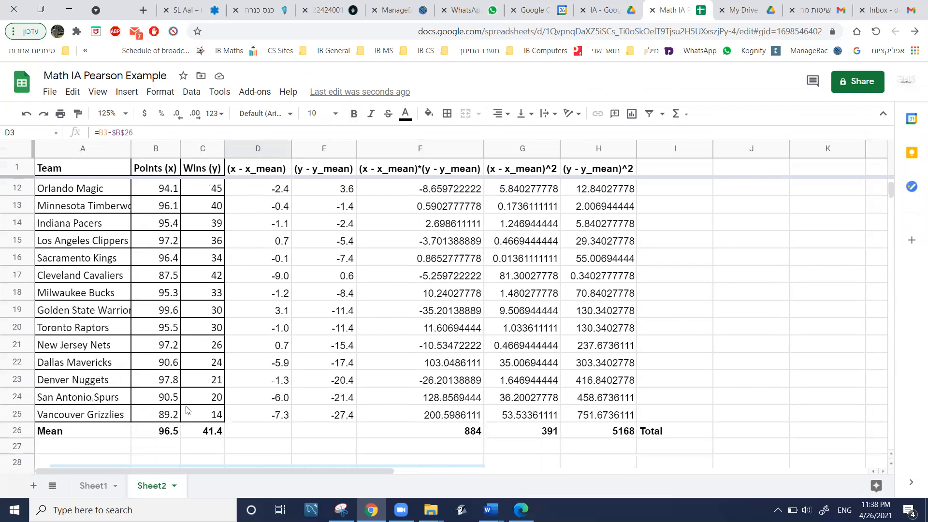
{"action": "left_click", "coordinate": [169, 435]}
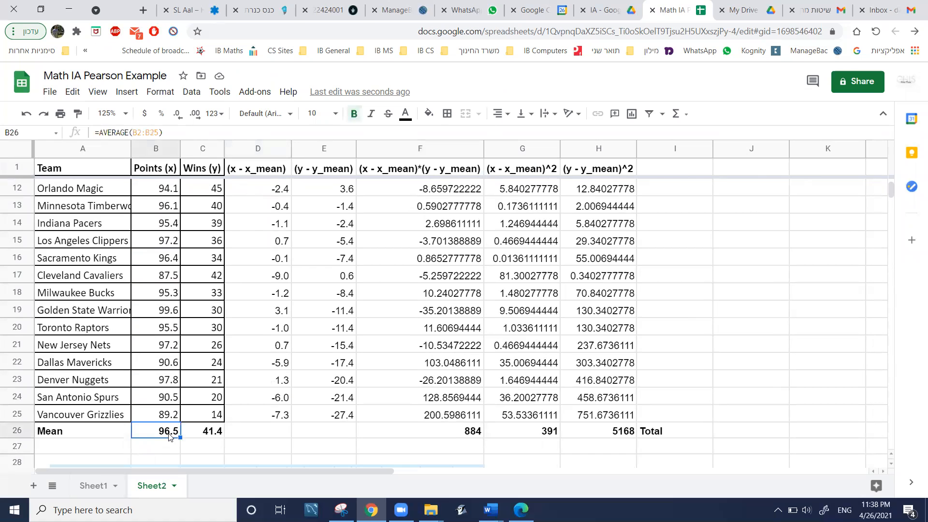
{"action": "scroll", "coordinate": [169, 435], "scroll_direction": "up", "scroll_amount": 3}
{"action": "left_click", "coordinate": [268, 188]}
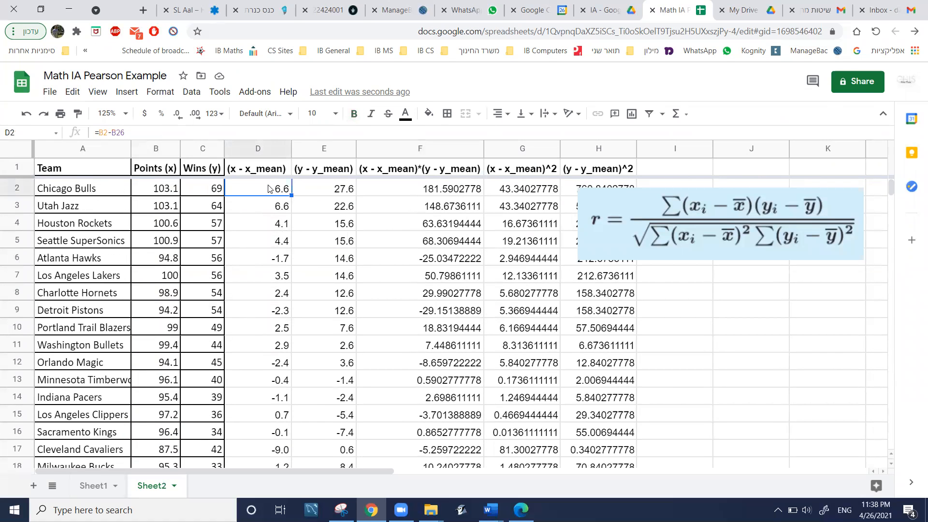
{"action": "left_click", "coordinate": [274, 206]}
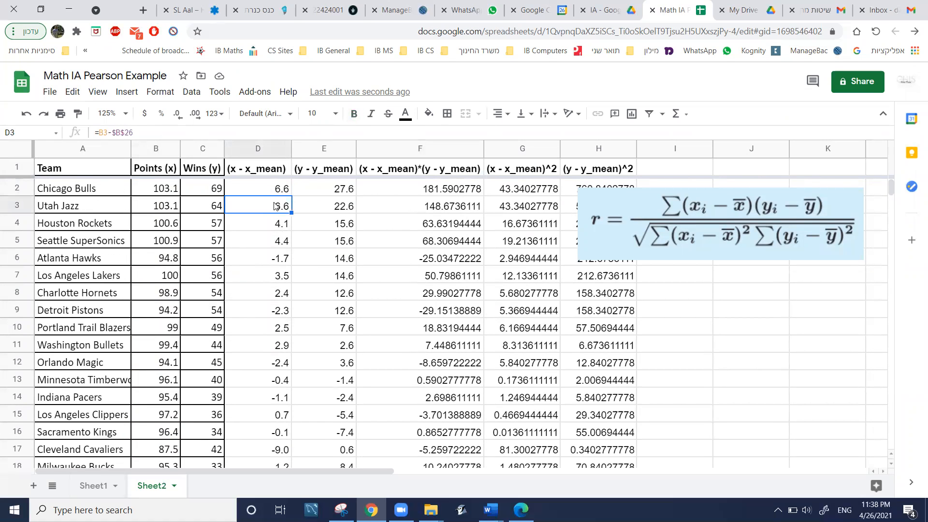
{"action": "left_click", "coordinate": [276, 189]}
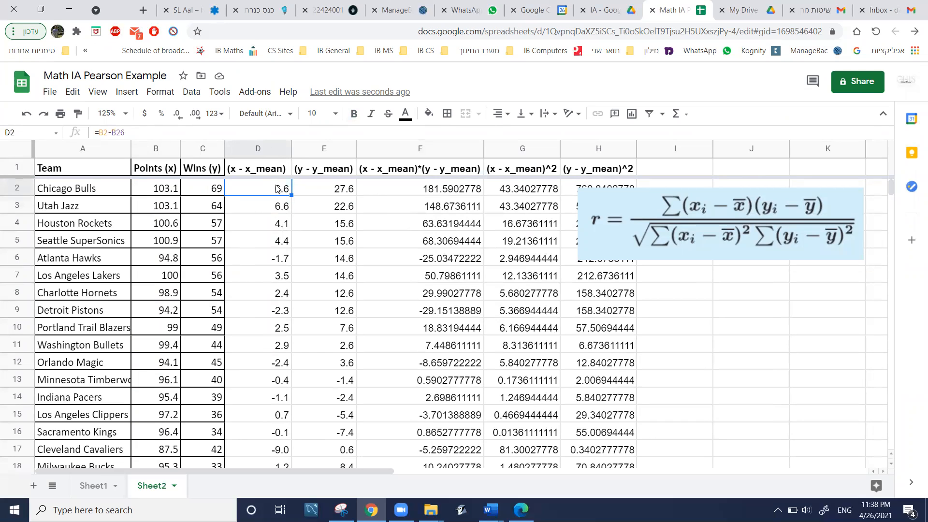
{"action": "left_click", "coordinate": [117, 131]}
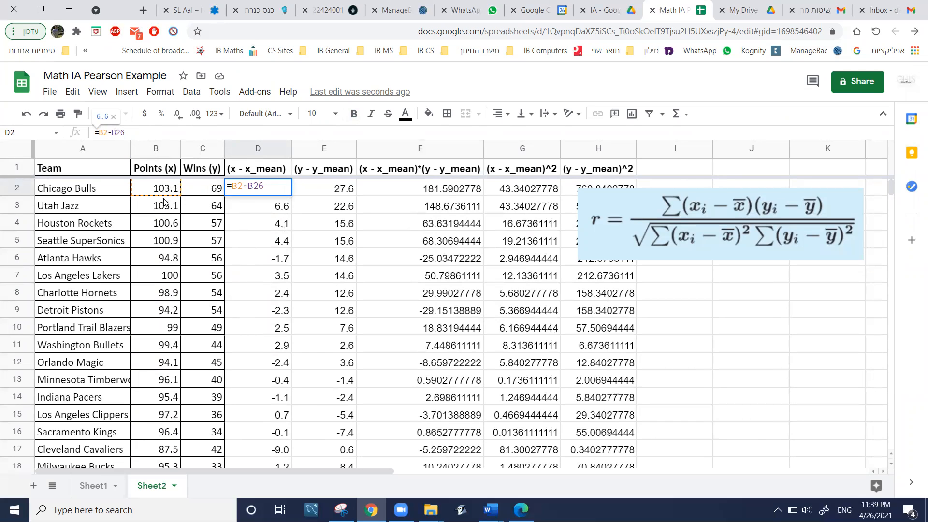
{"action": "key", "text": "Return"}
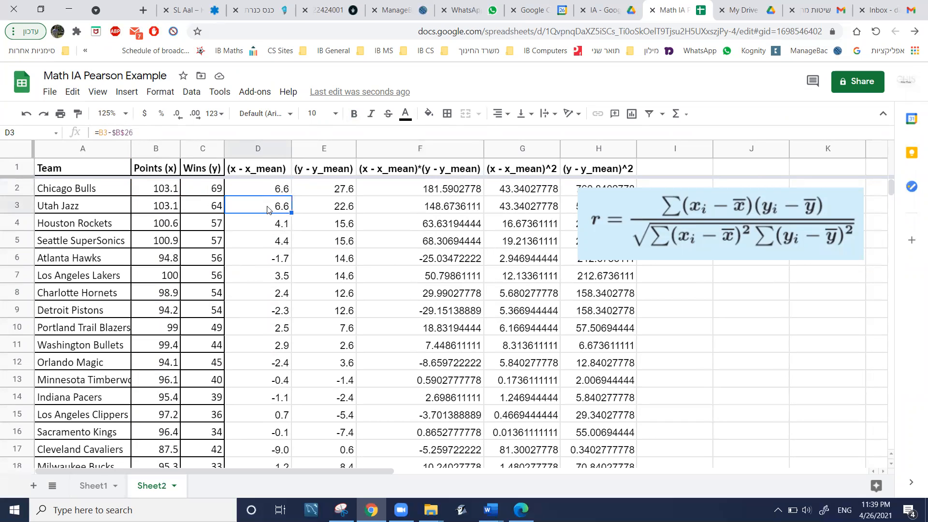
Step: Check the Houston Rockets' deviation formula in D4 against their Points value in B4 and the mean in B26
{"action": "left_click", "coordinate": [288, 226]}
{"action": "left_click", "coordinate": [166, 223]}
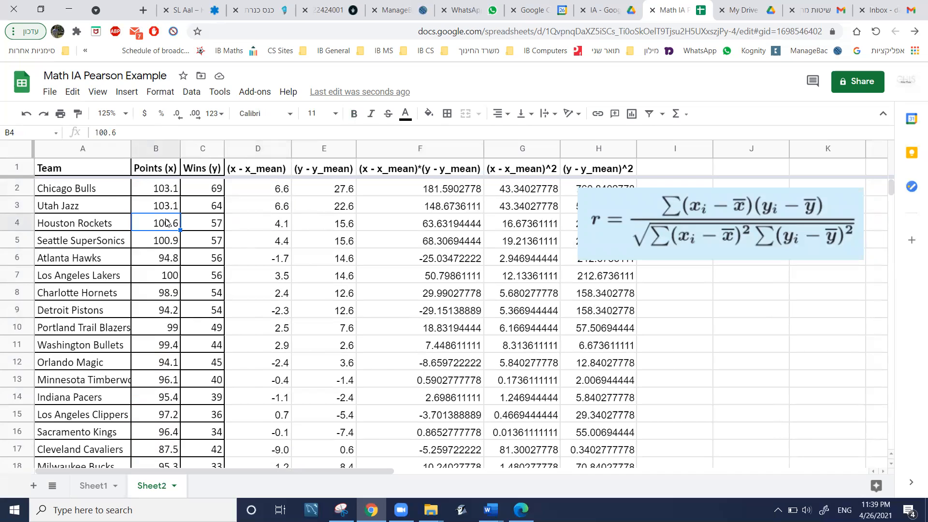
{"action": "left_click", "coordinate": [268, 227]}
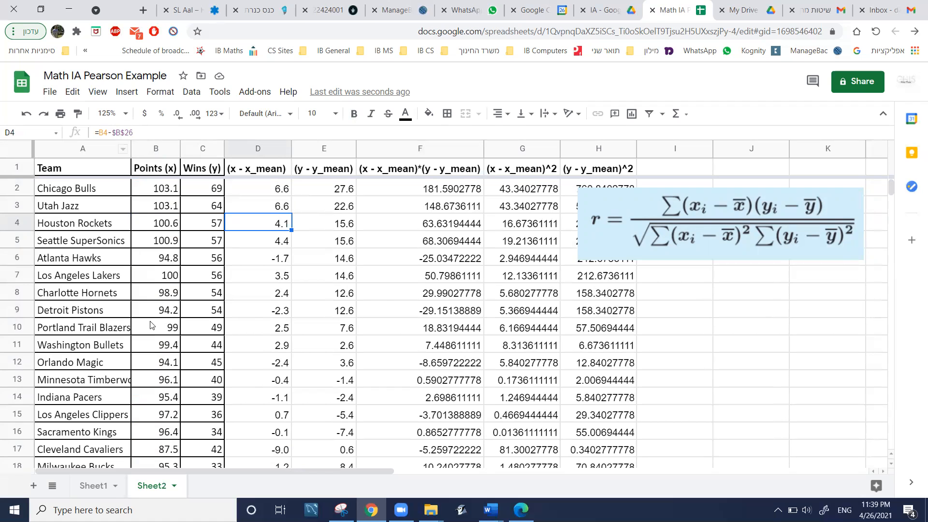
{"action": "scroll", "coordinate": [152, 326], "scroll_direction": "down", "scroll_amount": 5}
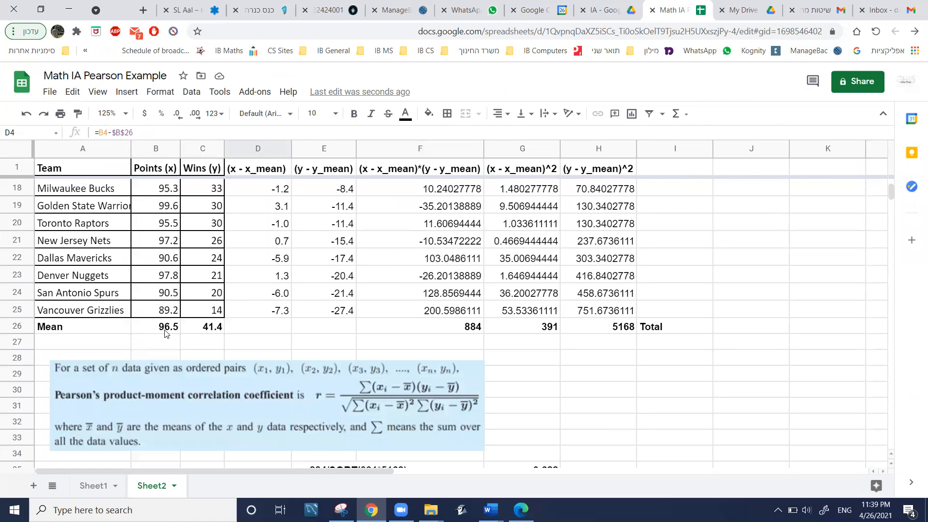
{"action": "left_click", "coordinate": [165, 330]}
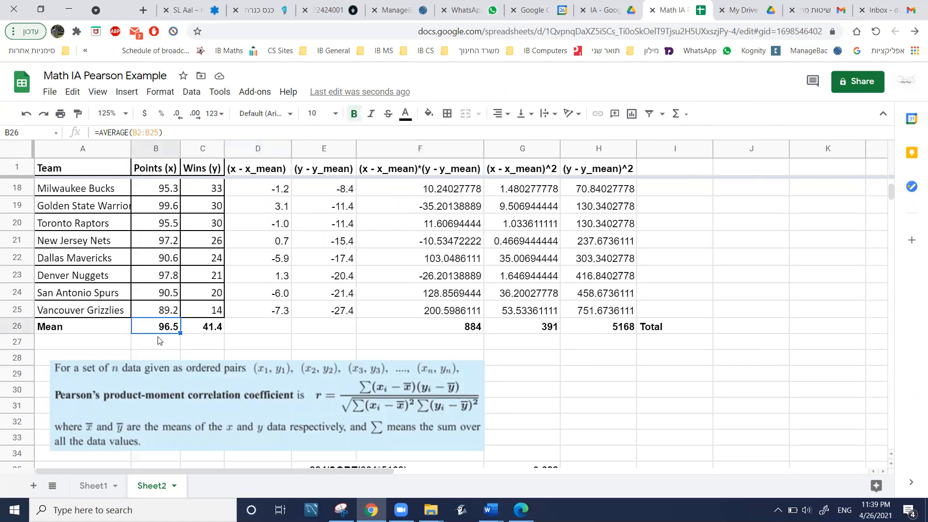
{"action": "scroll", "coordinate": [158, 340], "scroll_direction": "up", "scroll_amount": 5}
{"action": "scroll", "coordinate": [158, 340], "scroll_direction": "up", "scroll_amount": 1}
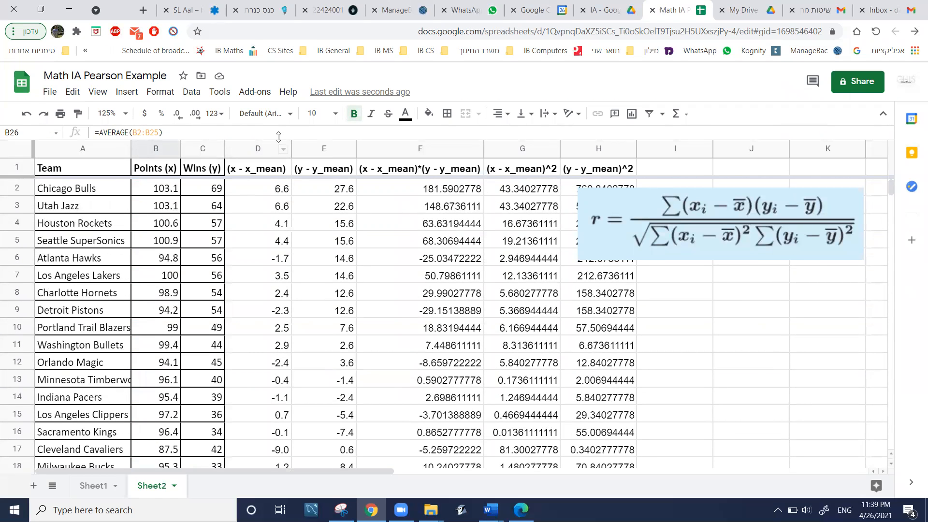
Step: Make the mean reference in D2 absolute, giving =B2-$B$26, and fill the formula down through D25
{"action": "left_click", "coordinate": [276, 191]}
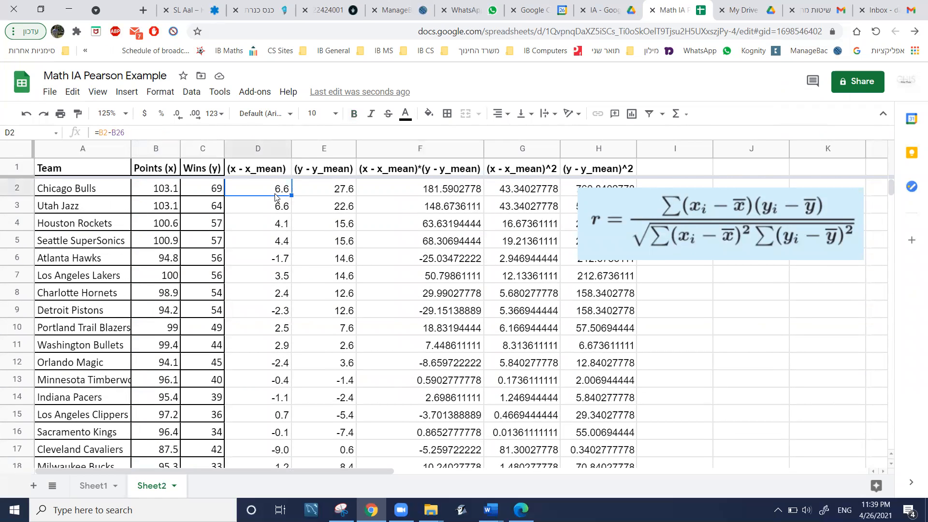
{"action": "left_click", "coordinate": [117, 132]}
{"action": "type", "text": "$"}
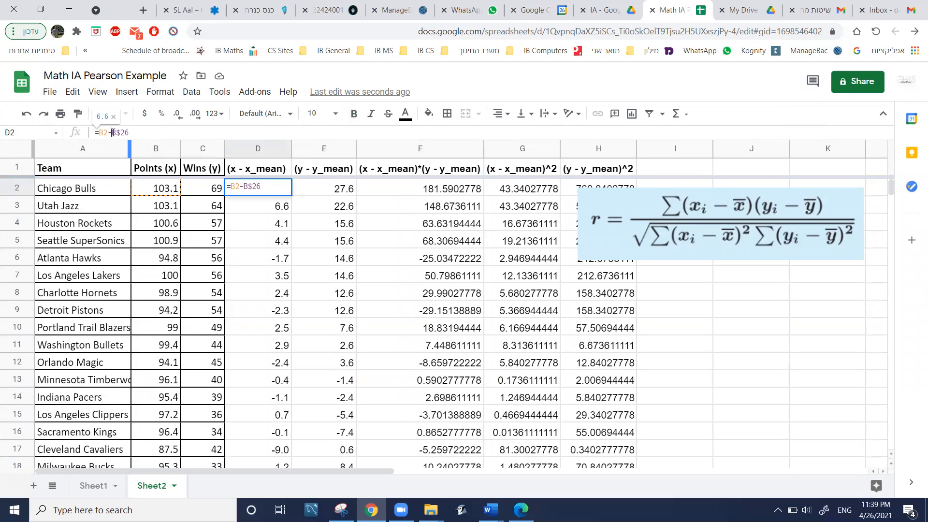
{"action": "left_click", "coordinate": [113, 132]}
{"action": "type", "text": "$"}
{"action": "key", "text": "Return"}
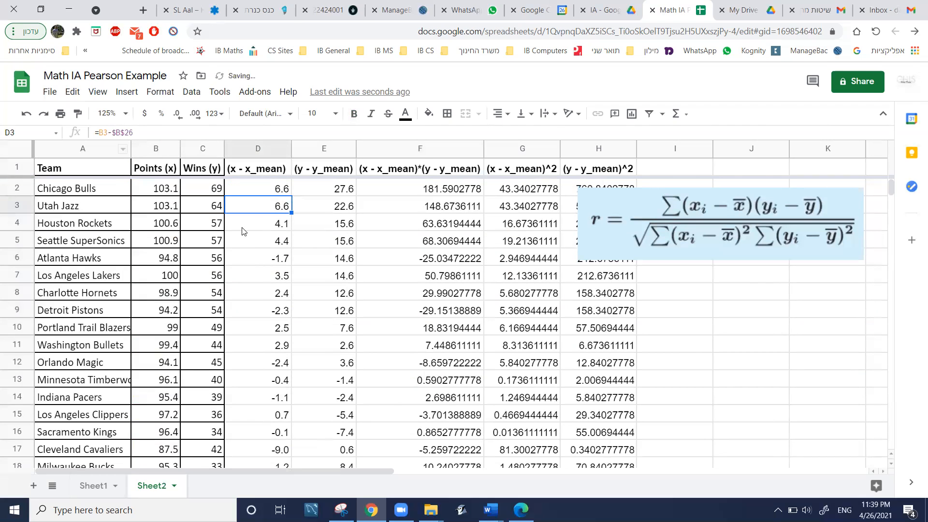
{"action": "left_click", "coordinate": [279, 188]}
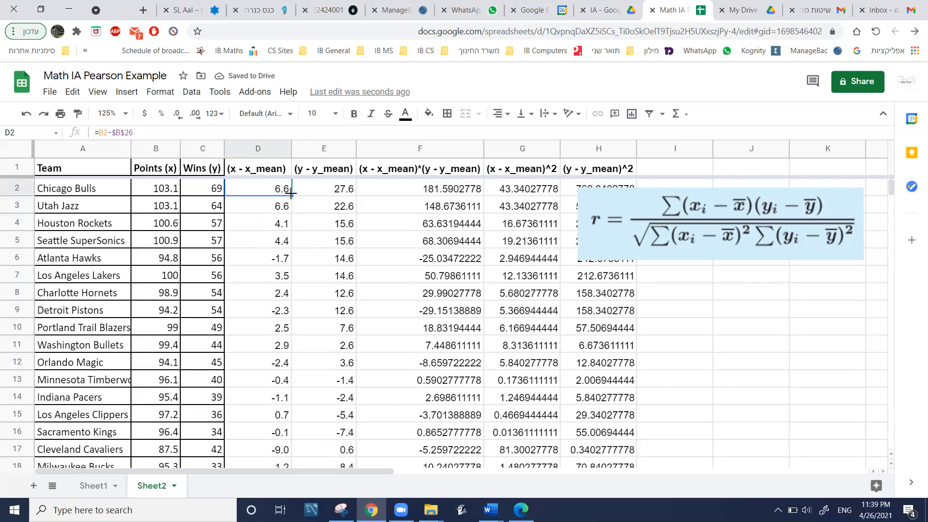
{"action": "left_click_drag", "start_coordinate": [291, 194], "coordinate": [297, 451]}
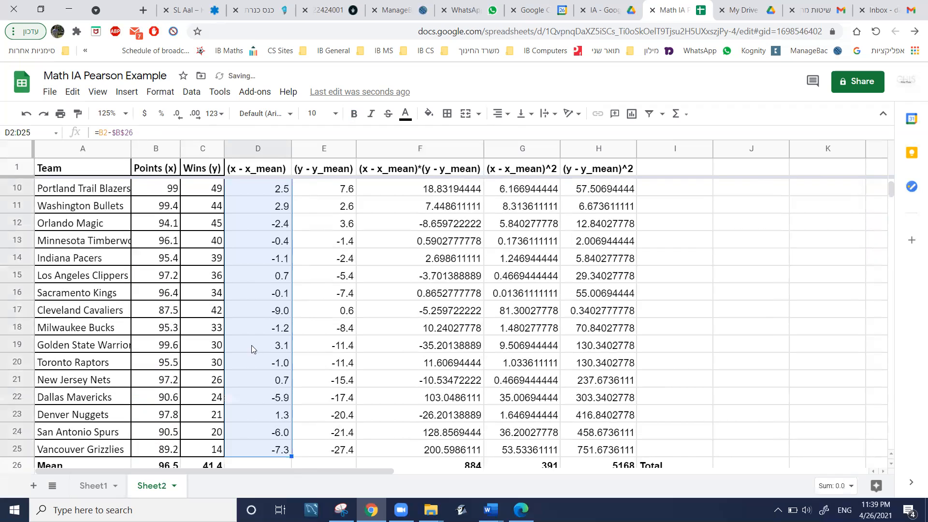
Step: Examine the copied formulas in D11, D12, D15 and D16 for their row references and fixed reference to the Points mean
{"action": "left_click", "coordinate": [270, 229]}
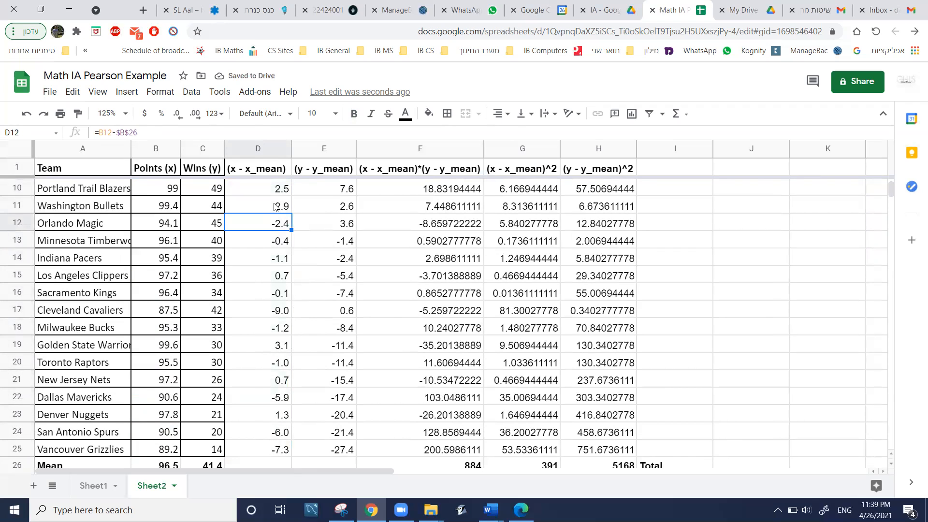
{"action": "left_click", "coordinate": [274, 208]}
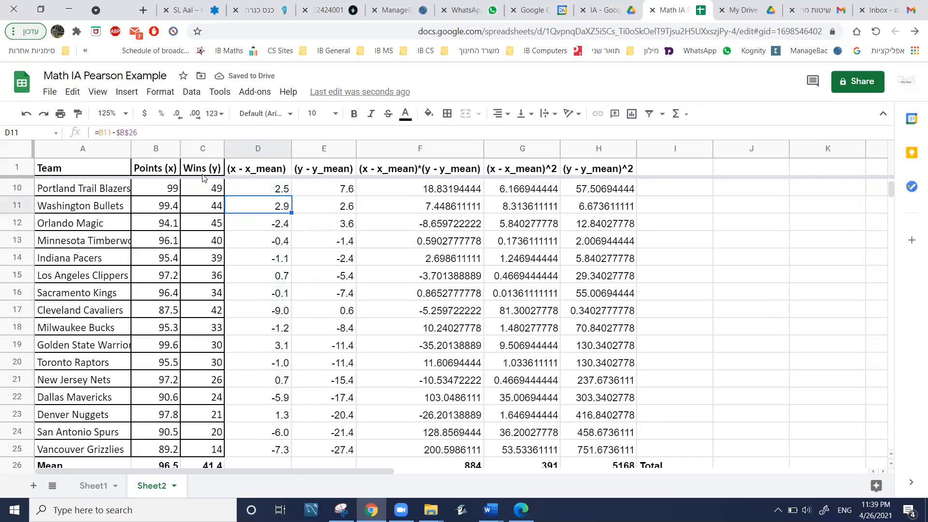
{"action": "left_click", "coordinate": [253, 218]}
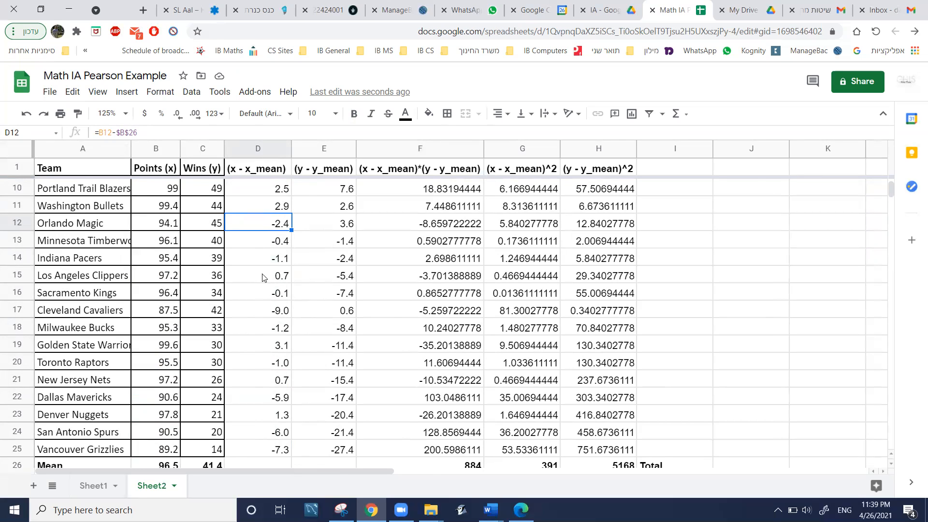
{"action": "left_click", "coordinate": [285, 278]}
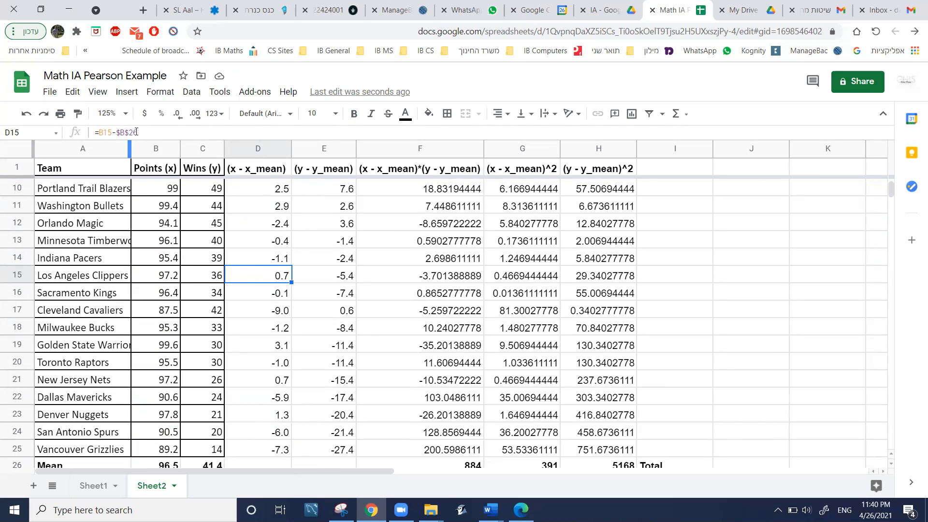
{"action": "left_click", "coordinate": [256, 294]}
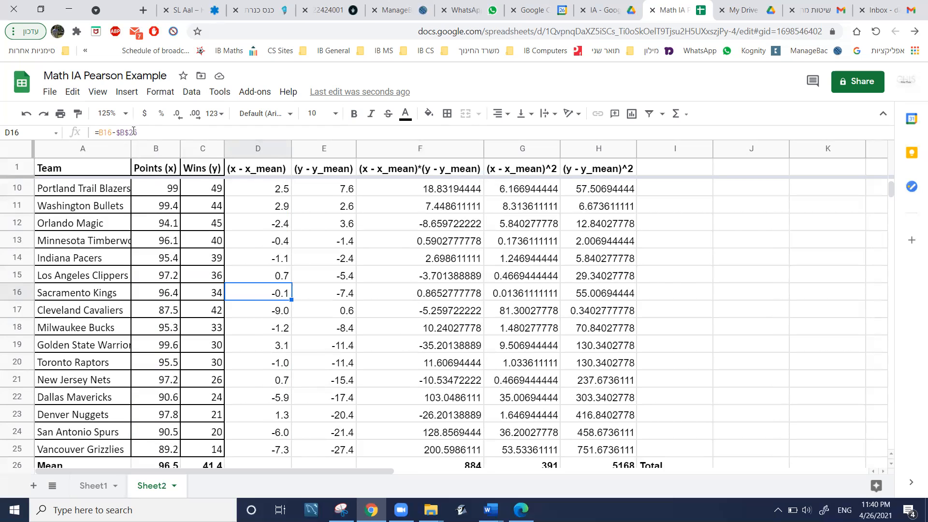
{"action": "scroll", "coordinate": [234, 246], "scroll_direction": "down", "scroll_amount": 2}
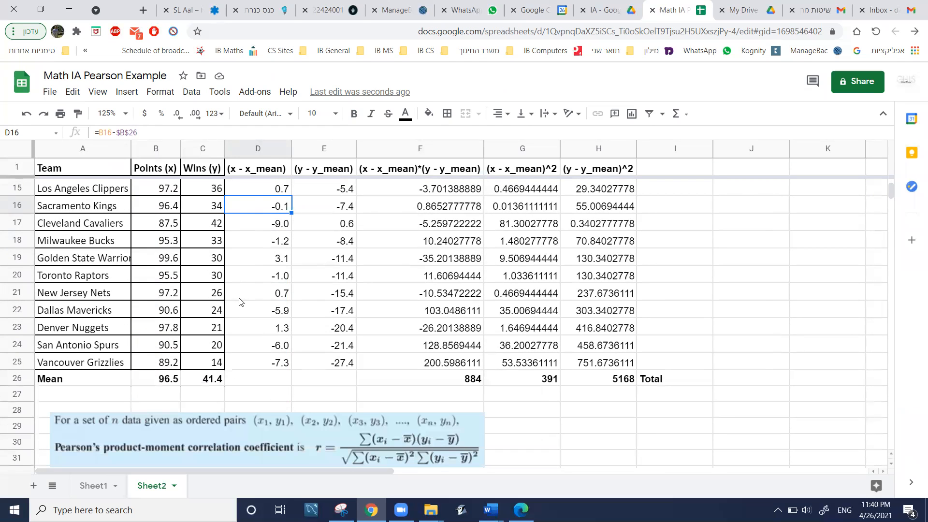
{"action": "scroll", "coordinate": [252, 329], "scroll_direction": "up", "scroll_amount": 2}
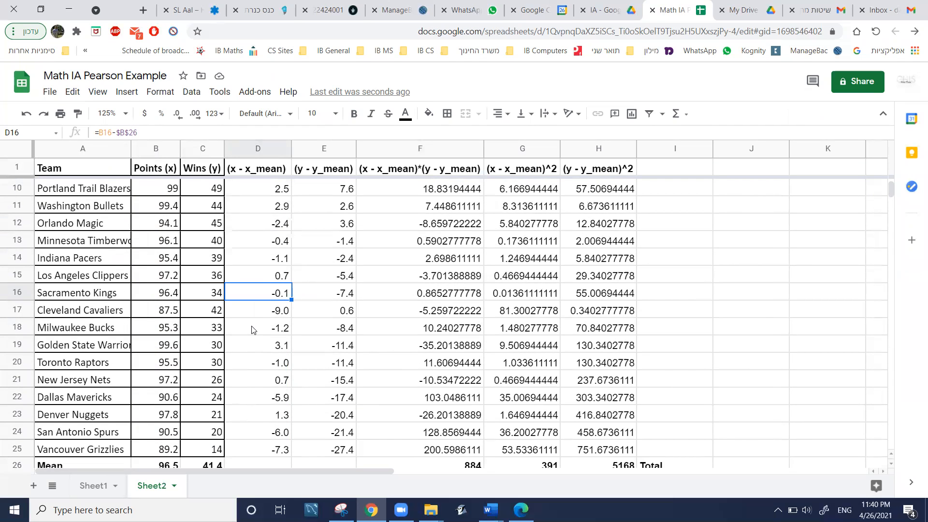
{"action": "scroll", "coordinate": [251, 329], "scroll_direction": "up", "scroll_amount": 2}
{"action": "scroll", "coordinate": [251, 329], "scroll_direction": "up", "scroll_amount": 1}
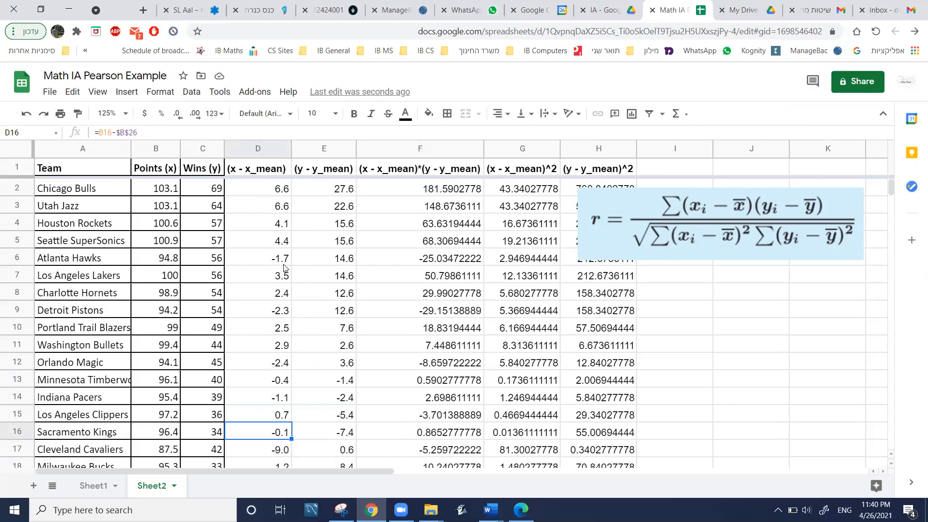
Step: Make the Wins mean reference in E2 fully absolute, giving =C2-$C$26, and fill the formula down through E25
{"action": "left_click", "coordinate": [325, 193]}
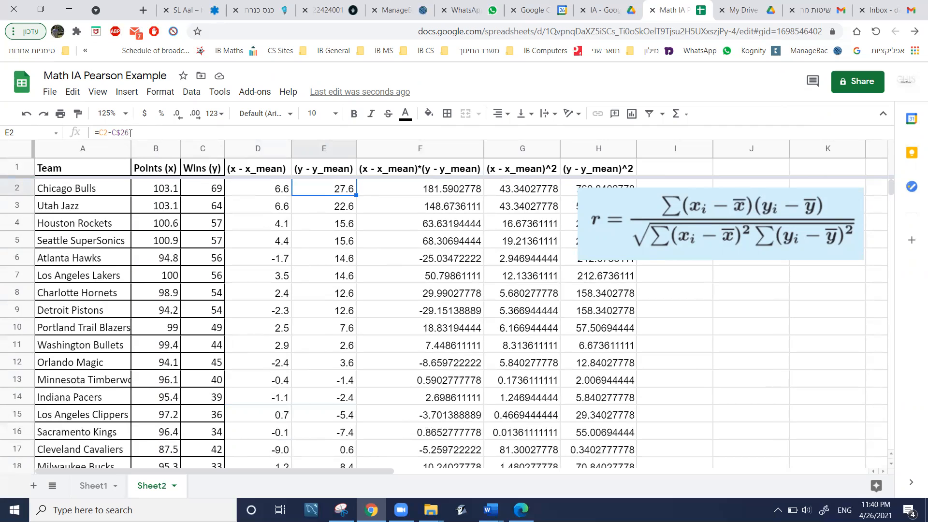
{"action": "left_click", "coordinate": [113, 131]}
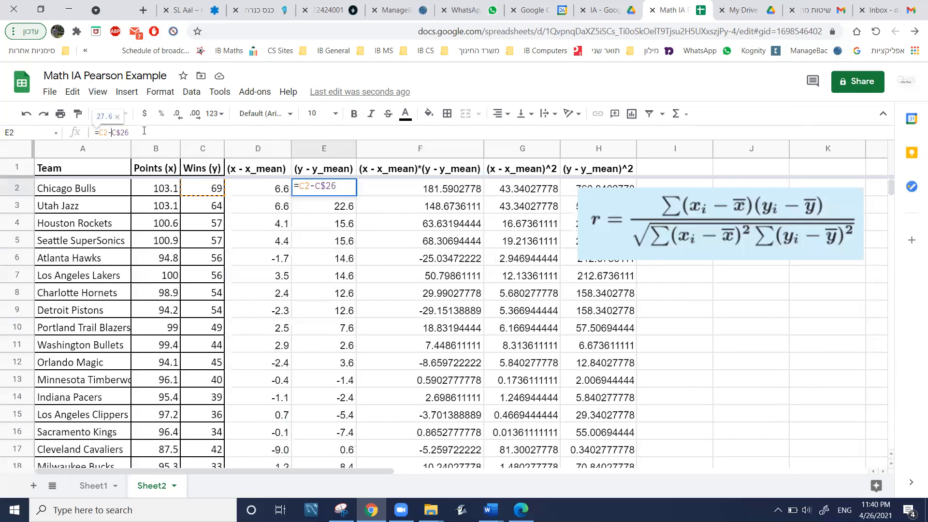
{"action": "type", "text": "$"}
{"action": "key", "text": "Return"}
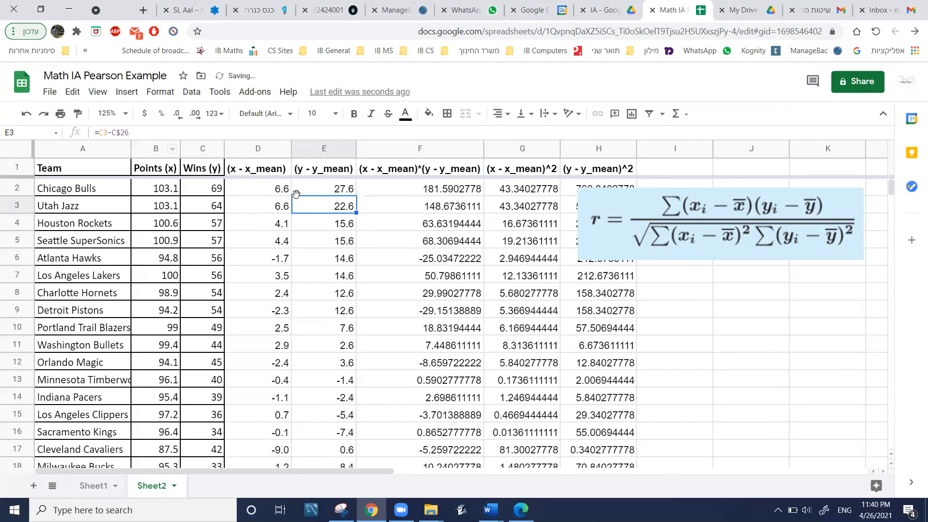
{"action": "left_click", "coordinate": [329, 190]}
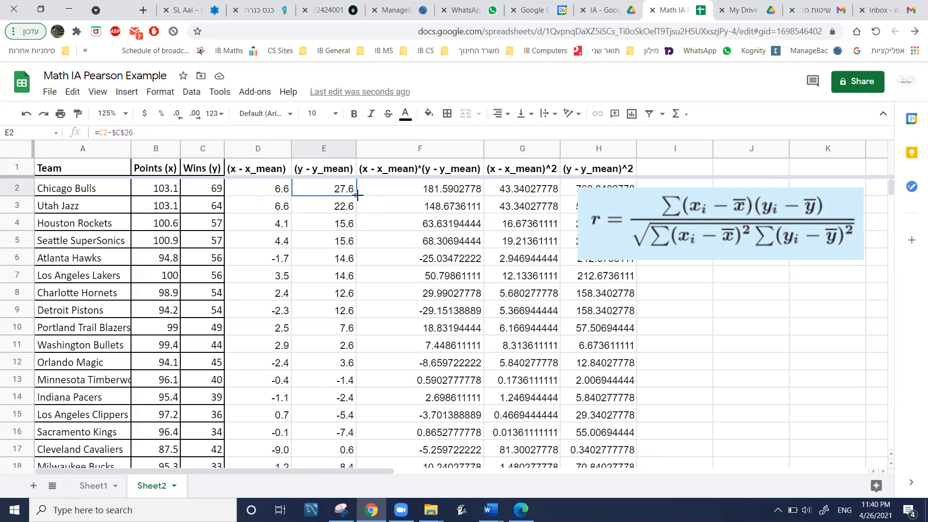
{"action": "left_click_drag", "start_coordinate": [357, 195], "coordinate": [351, 417]}
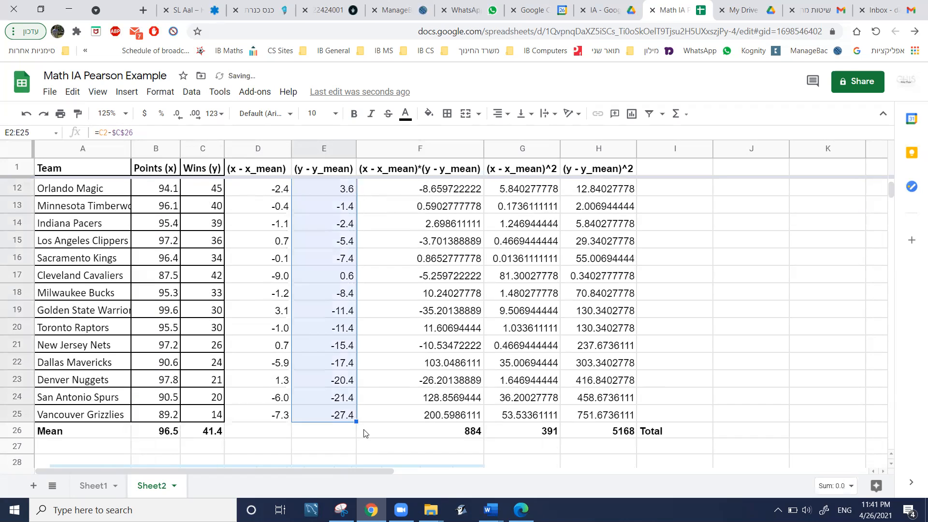
Step: Check the copied Wins deviation formulas in E7 and E9 and the Wins mean formula in C26 that they reference
{"action": "scroll", "coordinate": [364, 433], "scroll_direction": "up", "scroll_amount": 3}
{"action": "left_click", "coordinate": [332, 279]}
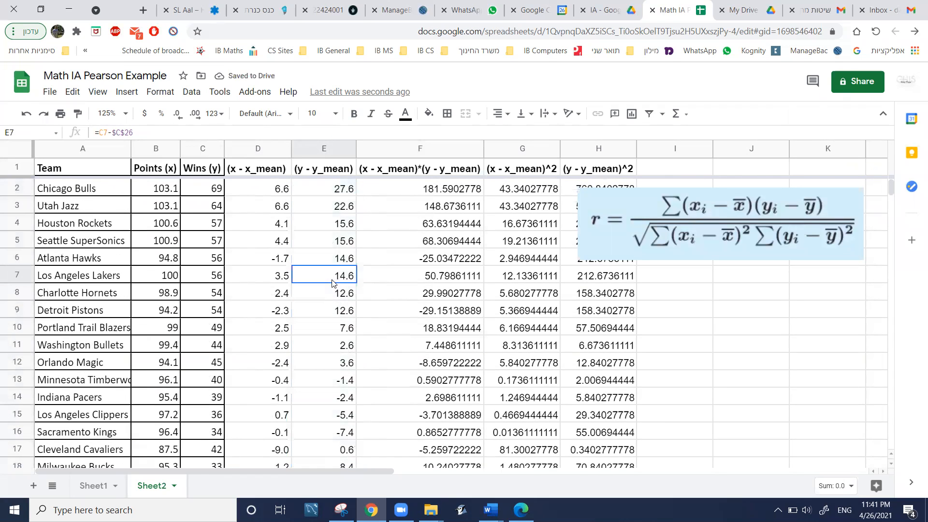
{"action": "left_click", "coordinate": [337, 311]}
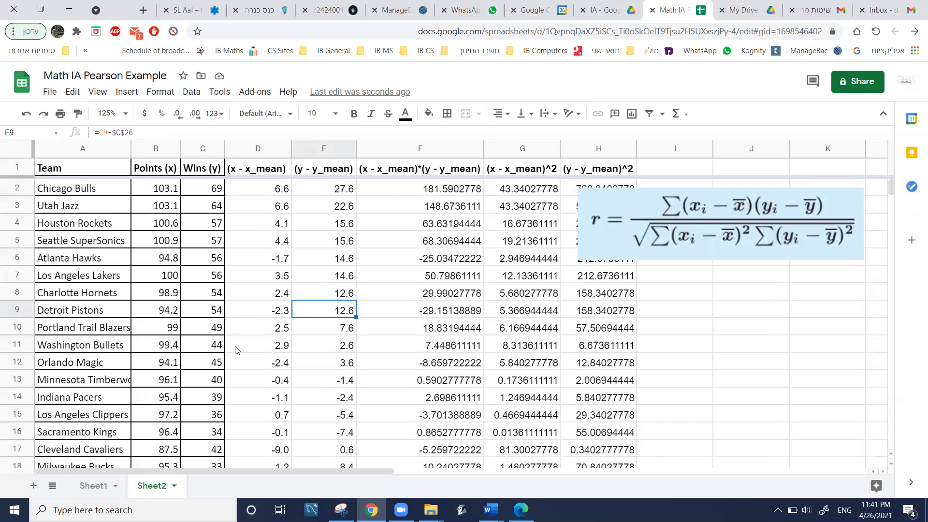
{"action": "scroll", "coordinate": [235, 349], "scroll_direction": "down", "scroll_amount": 4}
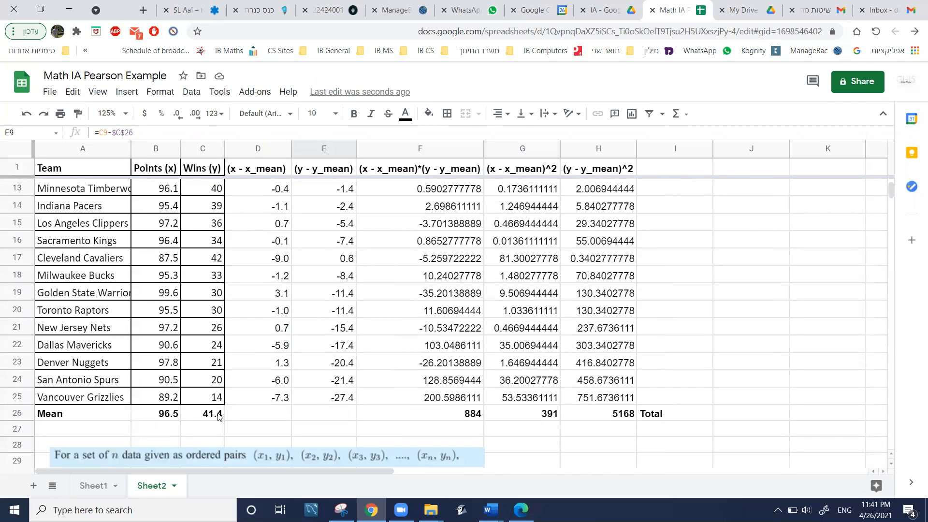
{"action": "left_click", "coordinate": [218, 414]}
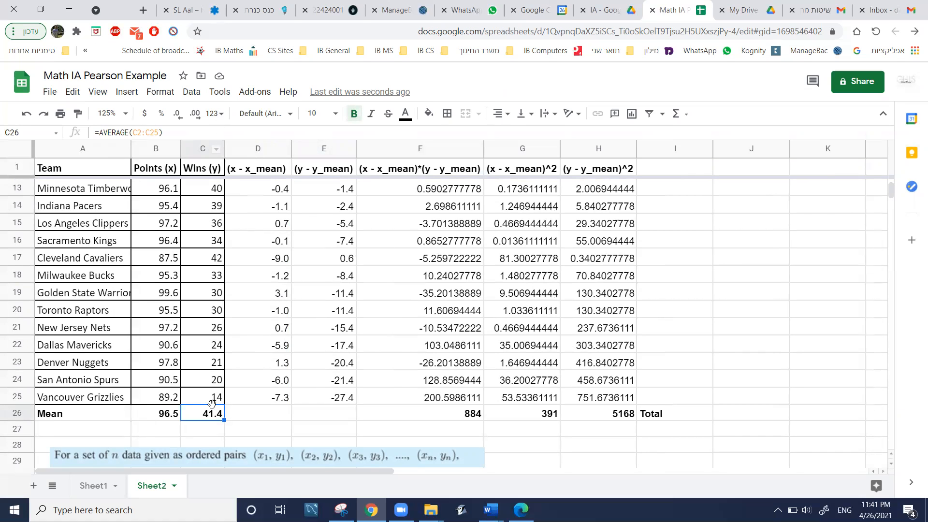
Step: Enter the product of the two deviations, =D2*E2, in F2 and fill the formula down through F25
{"action": "scroll", "coordinate": [267, 378], "scroll_direction": "up", "scroll_amount": 5}
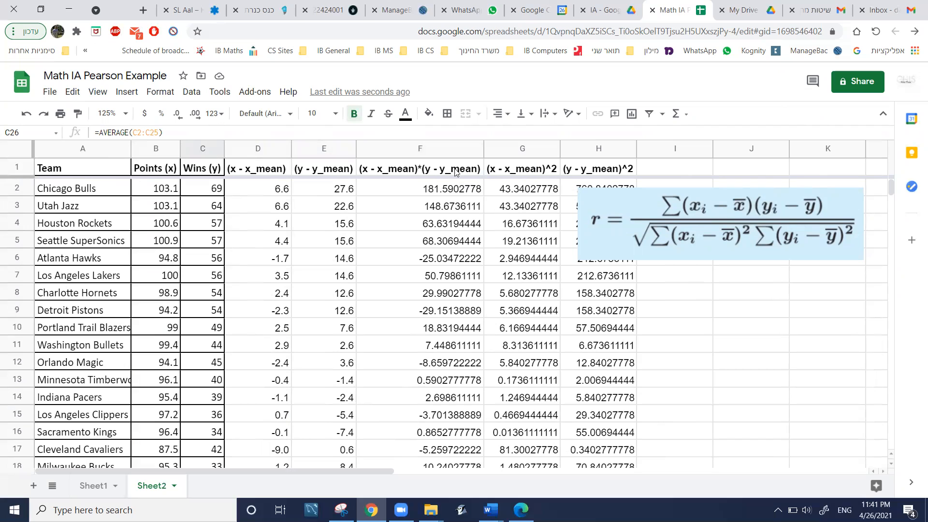
{"action": "left_click", "coordinate": [435, 170]}
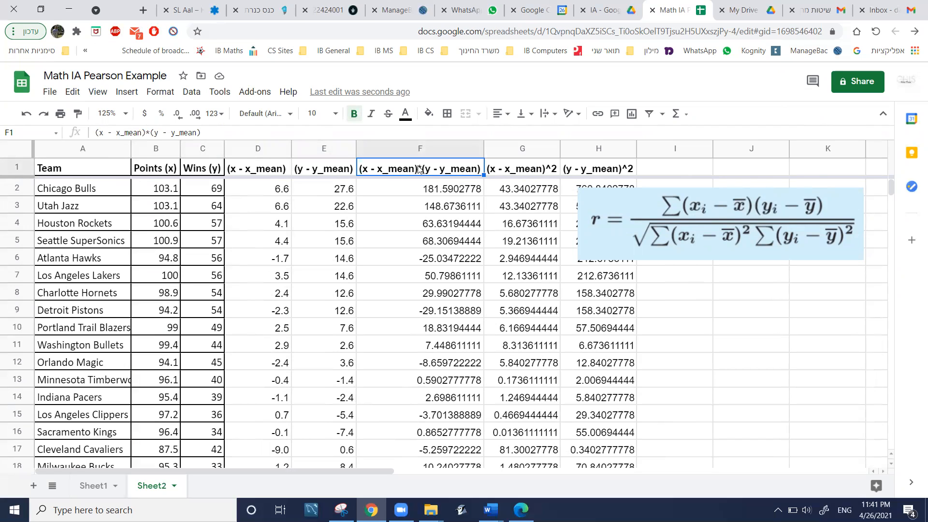
{"action": "left_click", "coordinate": [429, 192]}
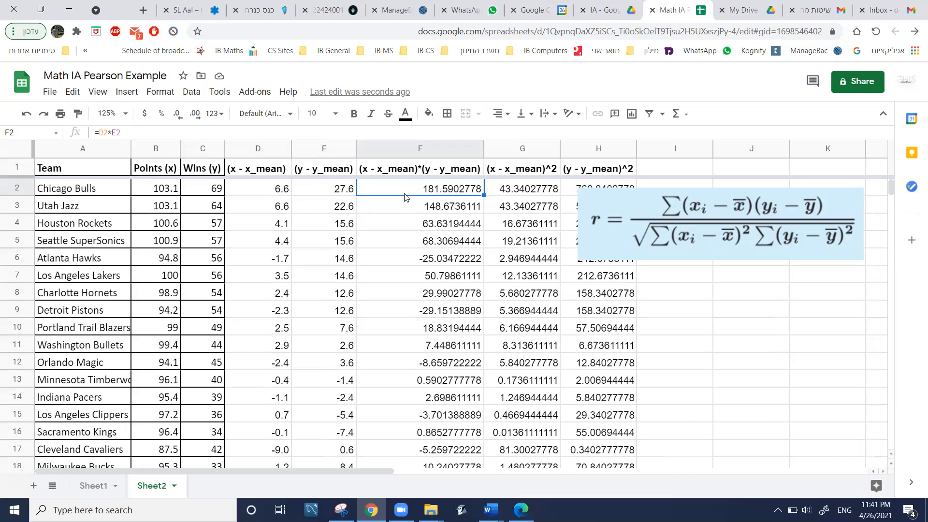
{"action": "type", "text": "="}
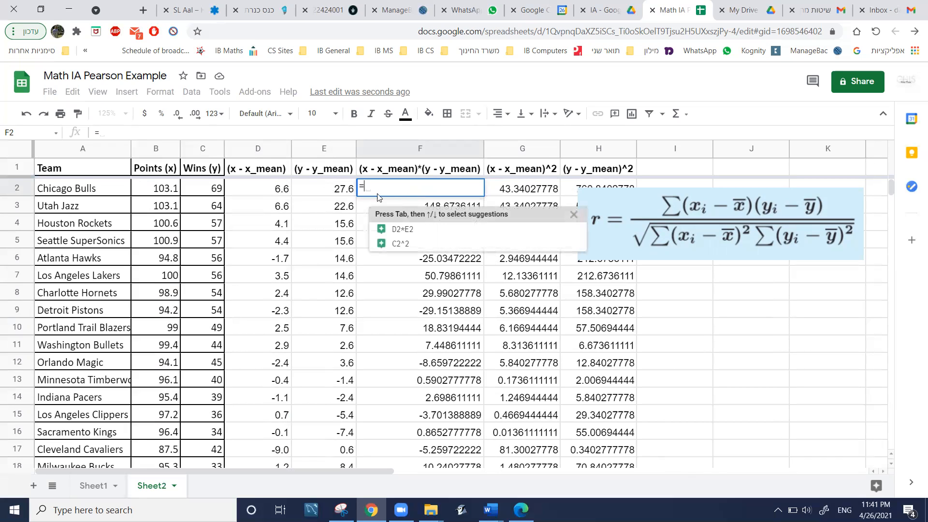
{"action": "left_click", "coordinate": [272, 192]}
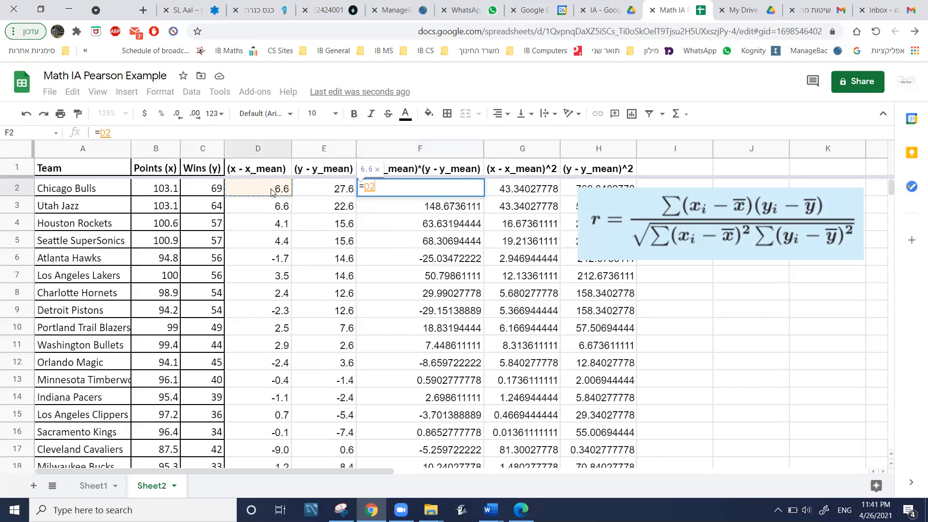
{"action": "type", "text": "*"}
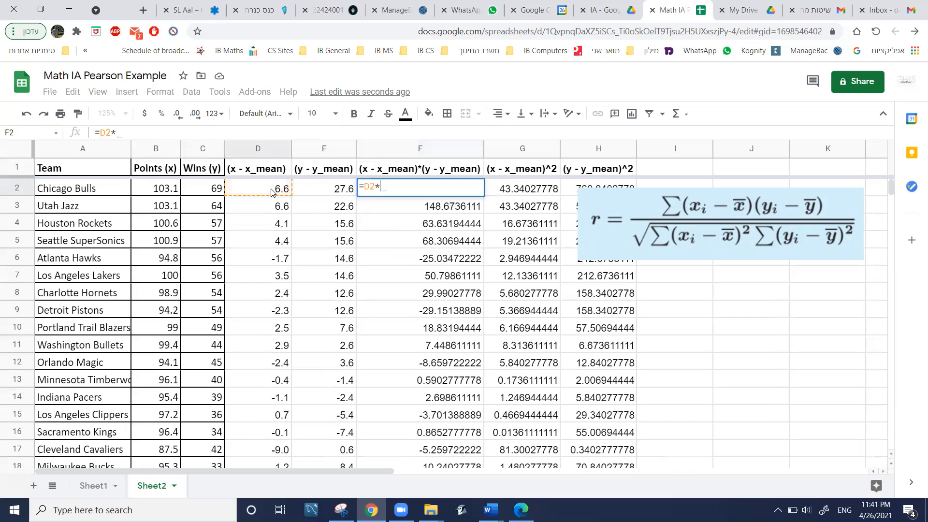
{"action": "left_click", "coordinate": [341, 189]}
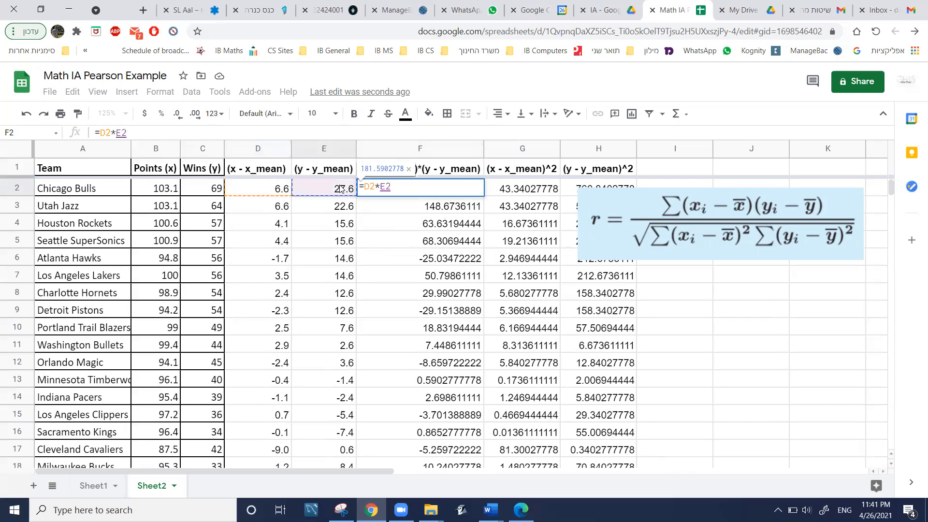
{"action": "key", "text": "Return"}
{"action": "left_click", "coordinate": [443, 195]}
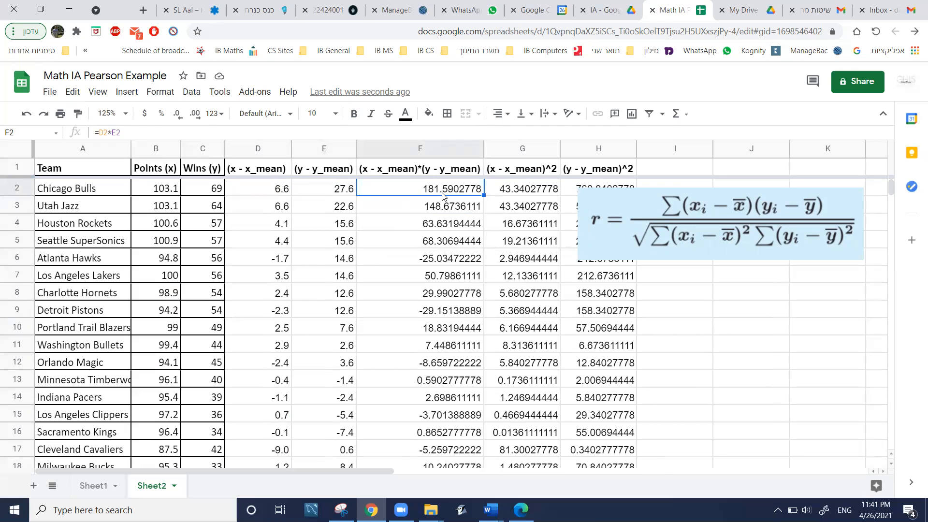
{"action": "left_click_drag", "start_coordinate": [483, 195], "coordinate": [482, 436]}
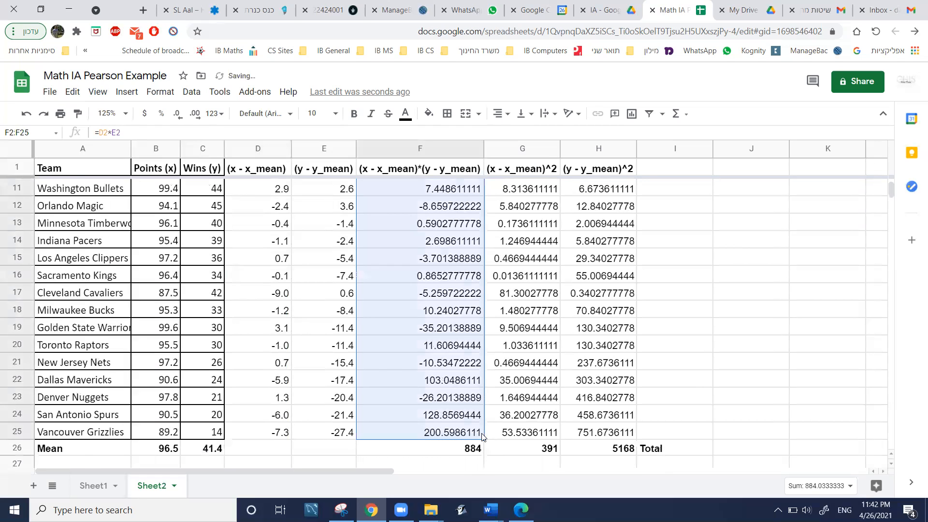
Step: Examine the row references of the product formulas in F2, F3, F4 and F9, and compare them with the absolute reference in D2
{"action": "scroll", "coordinate": [432, 379], "scroll_direction": "up", "scroll_amount": 3}
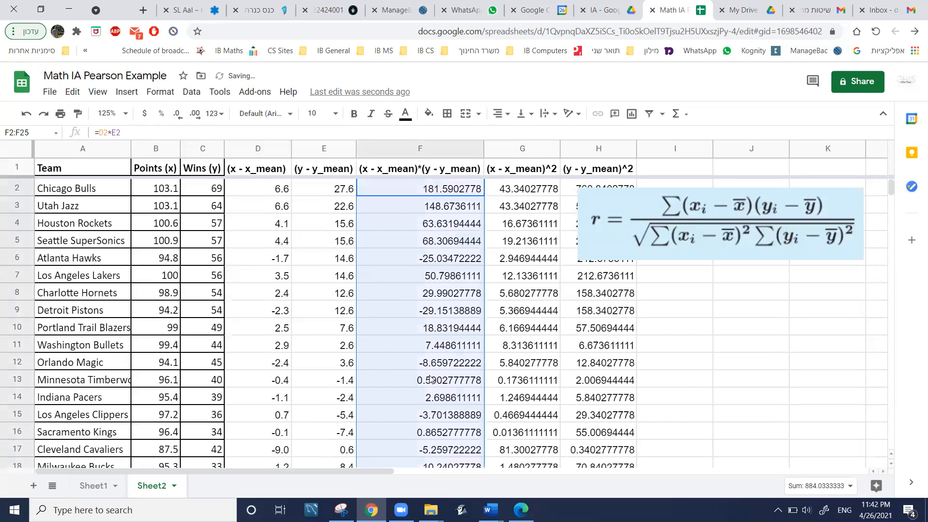
{"action": "left_click", "coordinate": [443, 208]}
{"action": "left_click", "coordinate": [443, 193]}
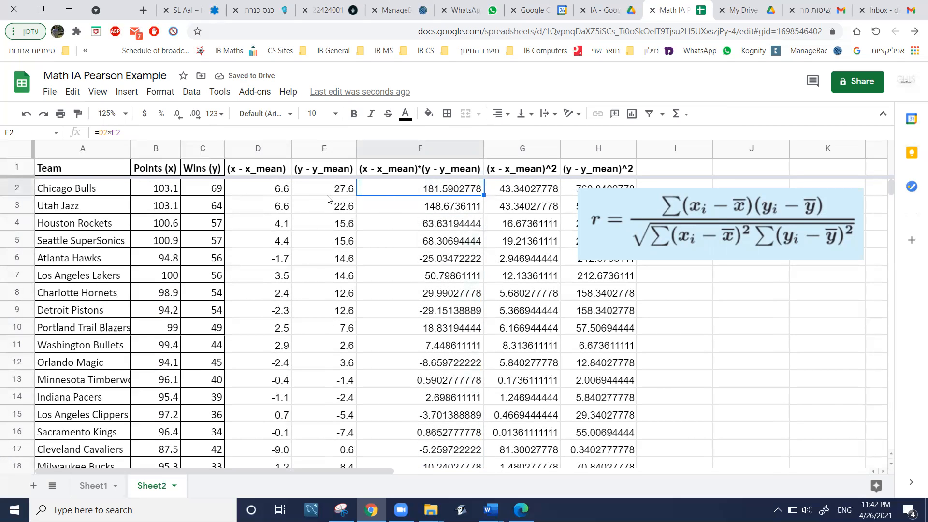
{"action": "left_click", "coordinate": [439, 208]}
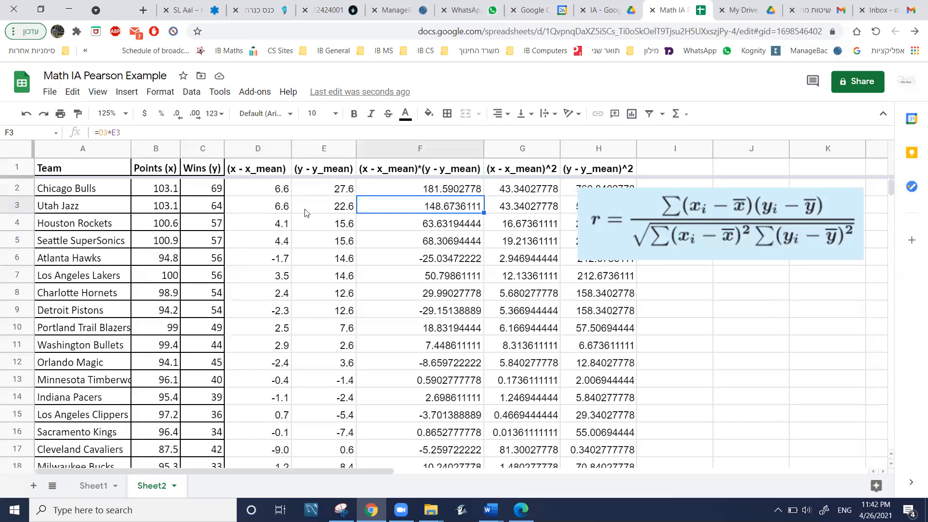
{"action": "left_click", "coordinate": [404, 228]}
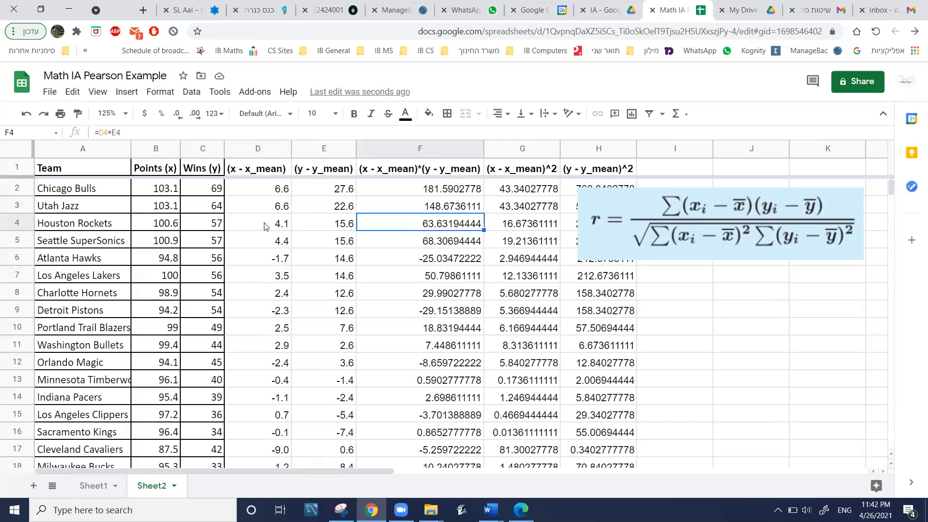
{"action": "left_click", "coordinate": [416, 311]}
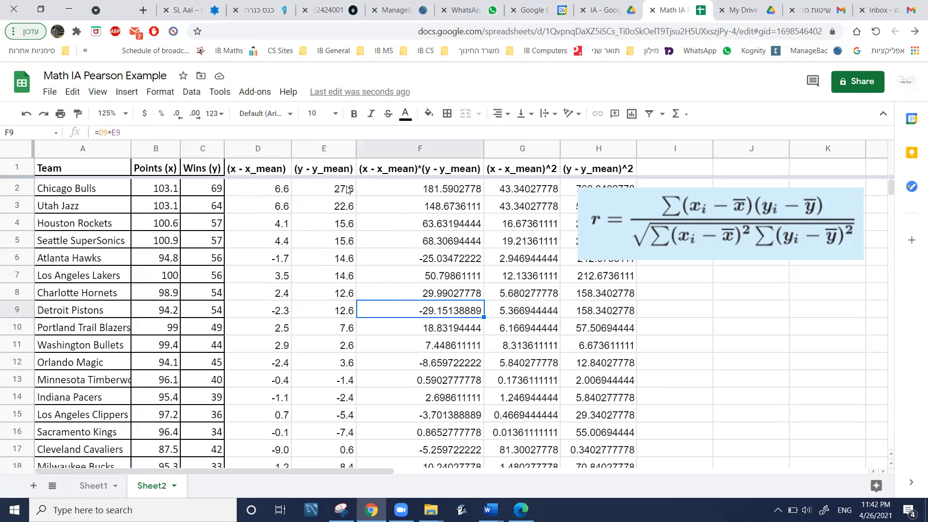
{"action": "left_click", "coordinate": [280, 191]}
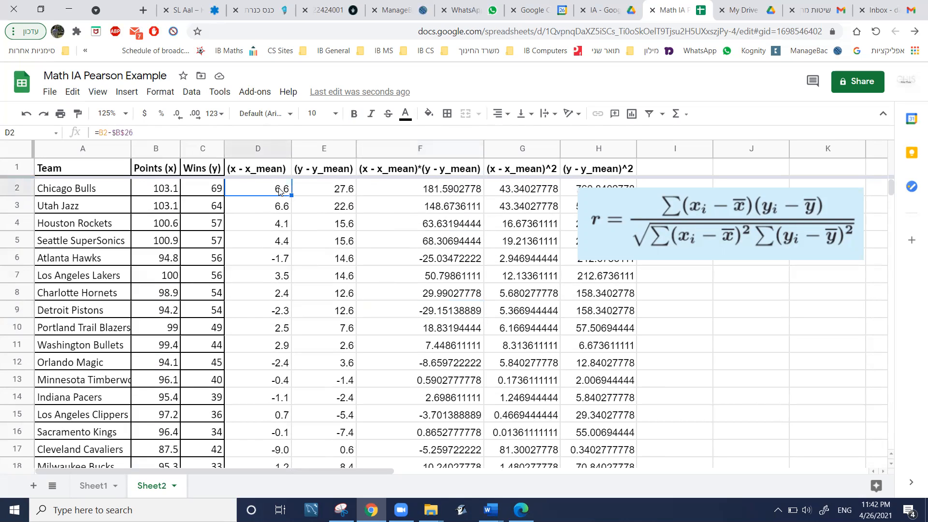
{"action": "left_click", "coordinate": [386, 184]}
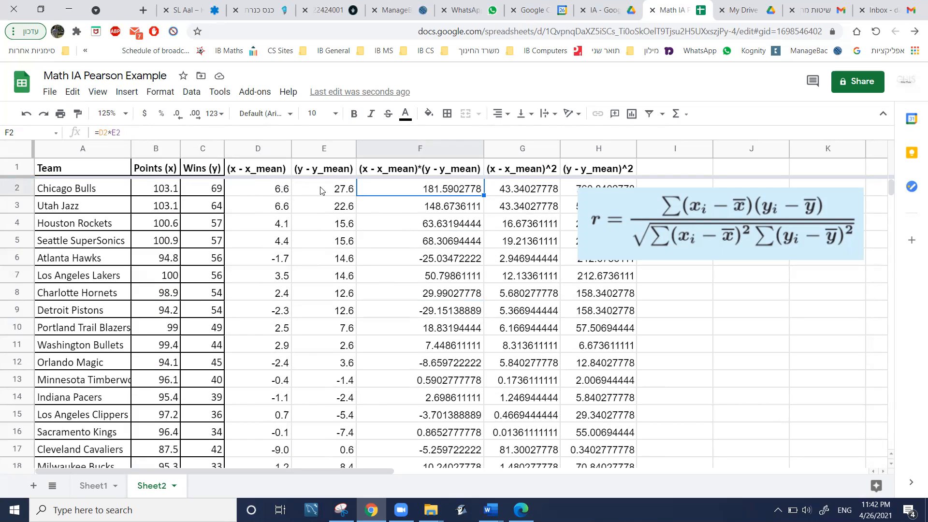
{"action": "left_click", "coordinate": [443, 227]}
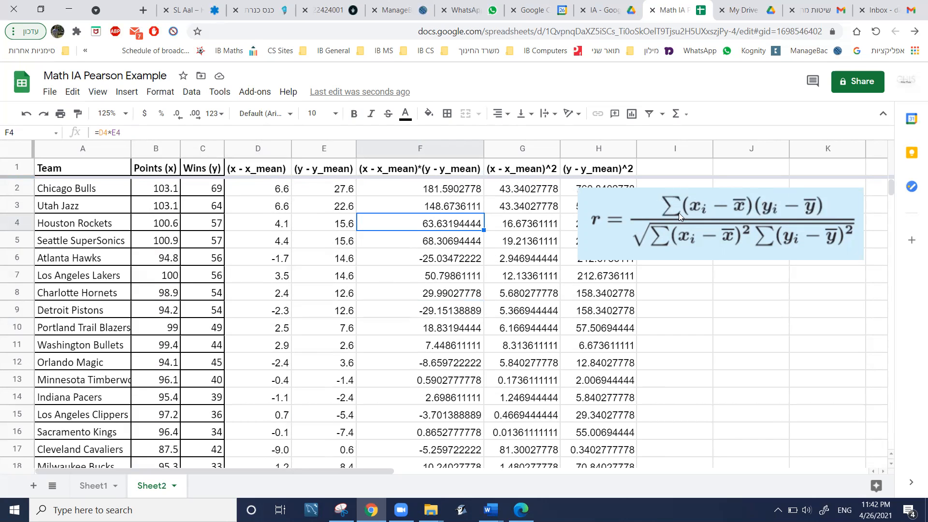
Step: Total the deviation products in F26 with the suggested formula =SUM(F2:F25)
{"action": "scroll", "coordinate": [420, 304], "scroll_direction": "down", "scroll_amount": 4}
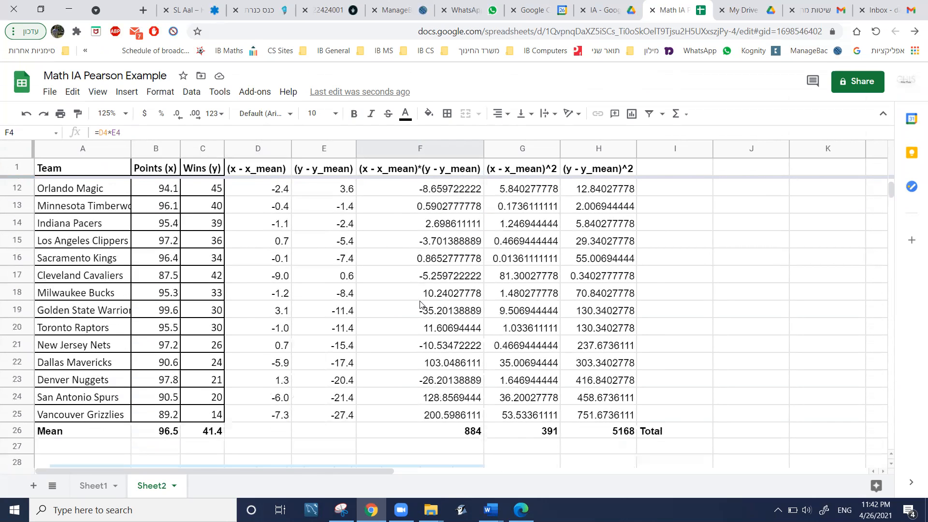
{"action": "scroll", "coordinate": [420, 304], "scroll_direction": "down", "scroll_amount": 1}
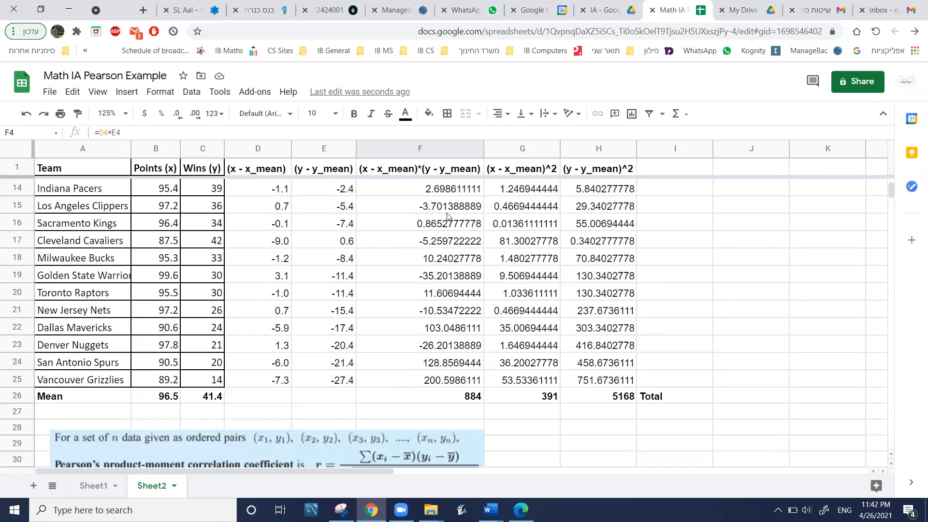
{"action": "left_click", "coordinate": [443, 400]}
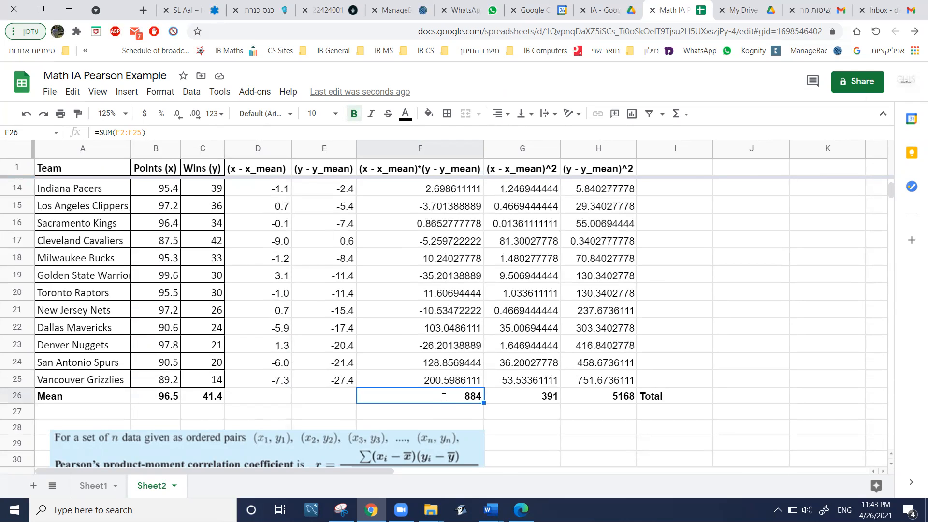
{"action": "type", "text": "="}
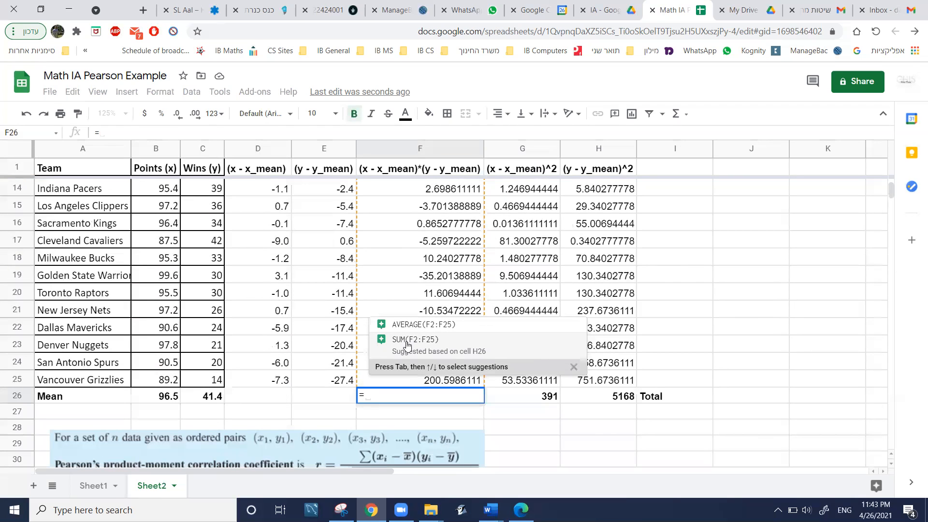
{"action": "left_click", "coordinate": [434, 343]}
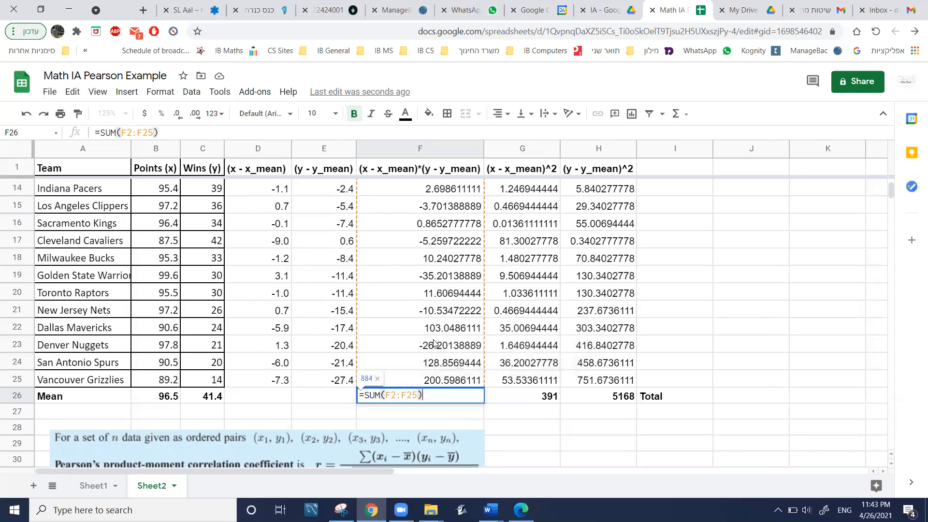
{"action": "key", "text": "Return"}
{"action": "left_click", "coordinate": [466, 396]}
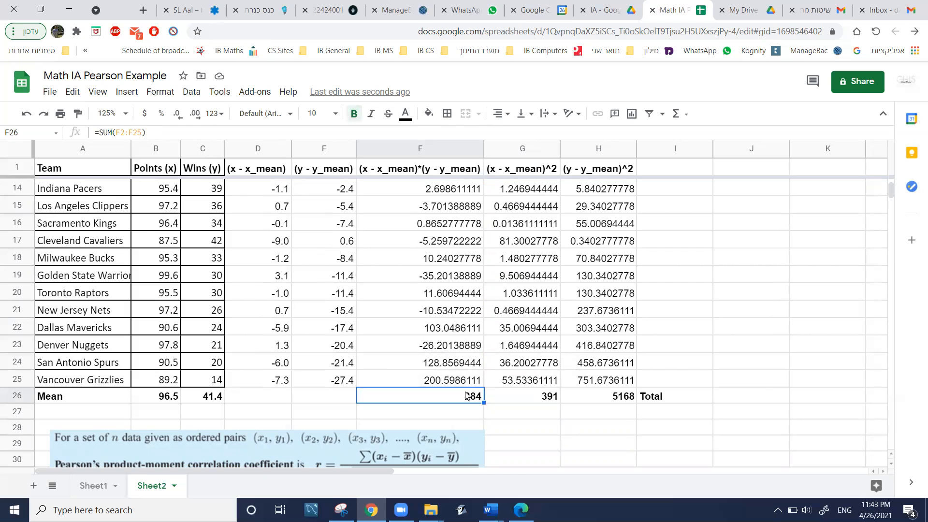
Step: Enter the squared points deviation, =D2^2, in G2 and fill the formula down through G25
{"action": "scroll", "coordinate": [429, 367], "scroll_direction": "down", "scroll_amount": 1}
{"action": "scroll", "coordinate": [795, 237], "scroll_direction": "up", "scroll_amount": 5}
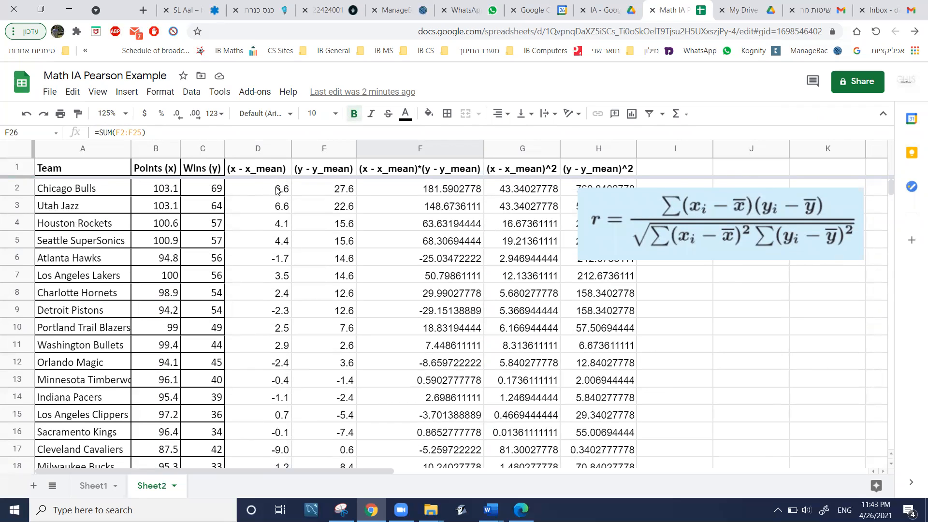
{"action": "left_click", "coordinate": [506, 189]}
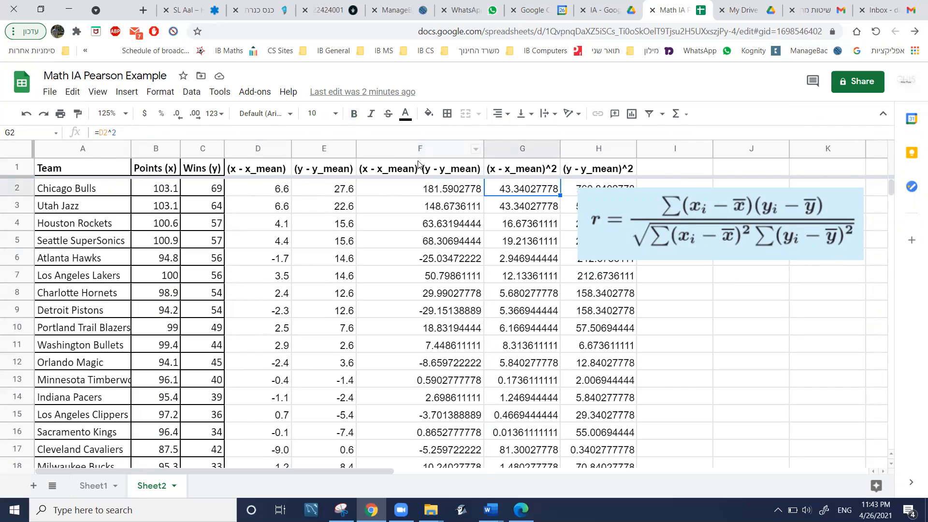
{"action": "type", "text": "="}
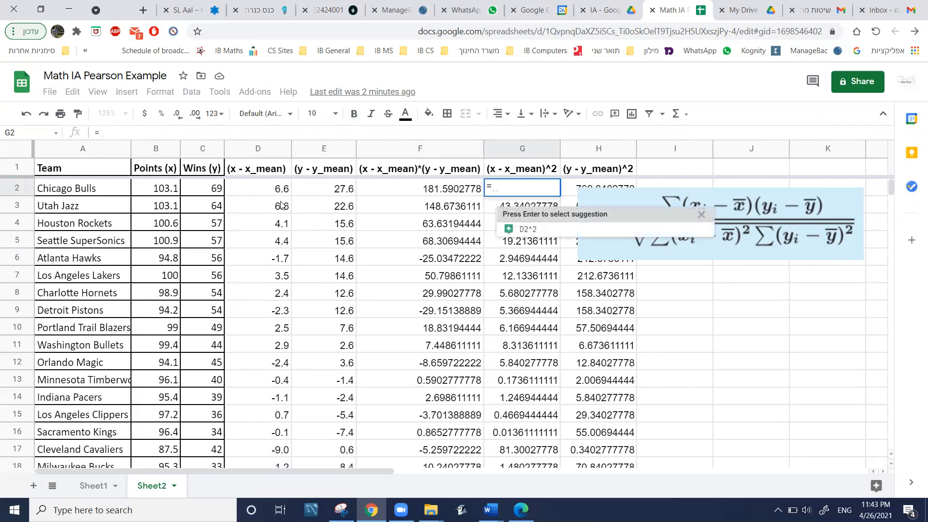
{"action": "left_click", "coordinate": [278, 192]}
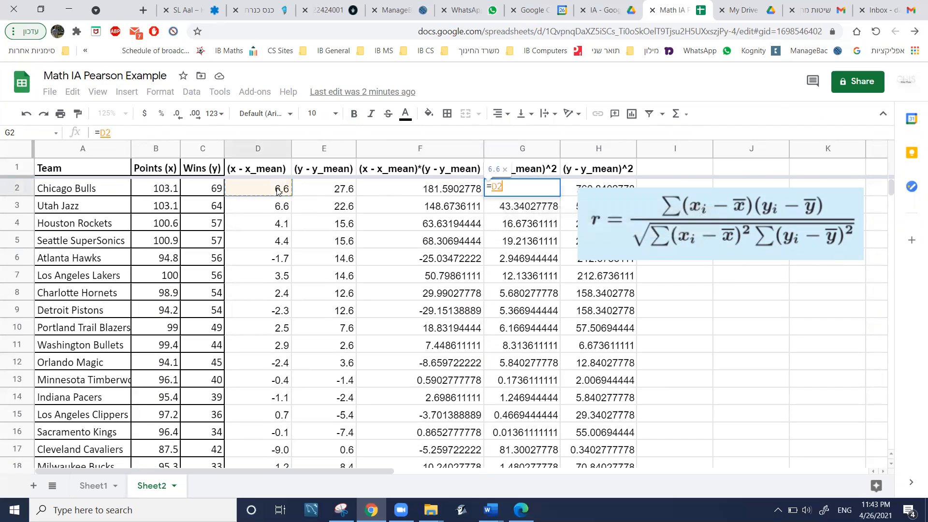
{"action": "type", "text": "*"}
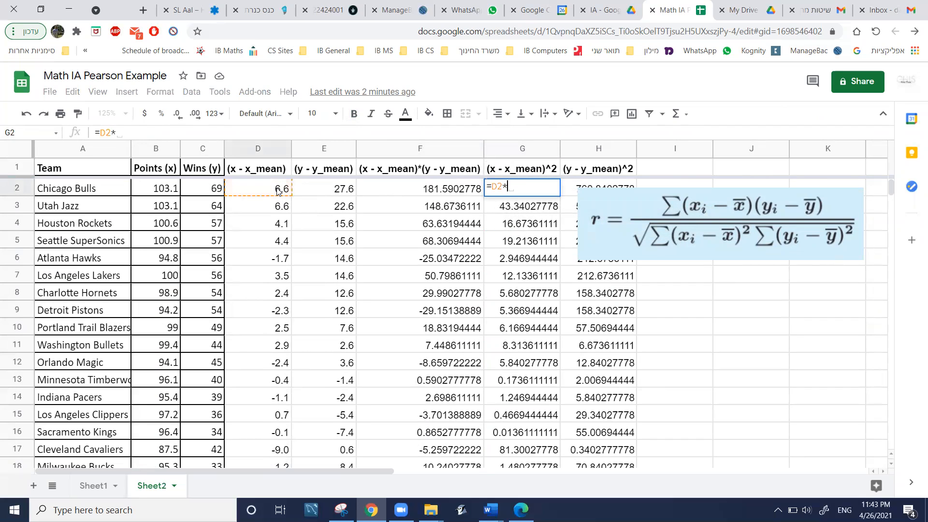
{"action": "left_click", "coordinate": [271, 190]}
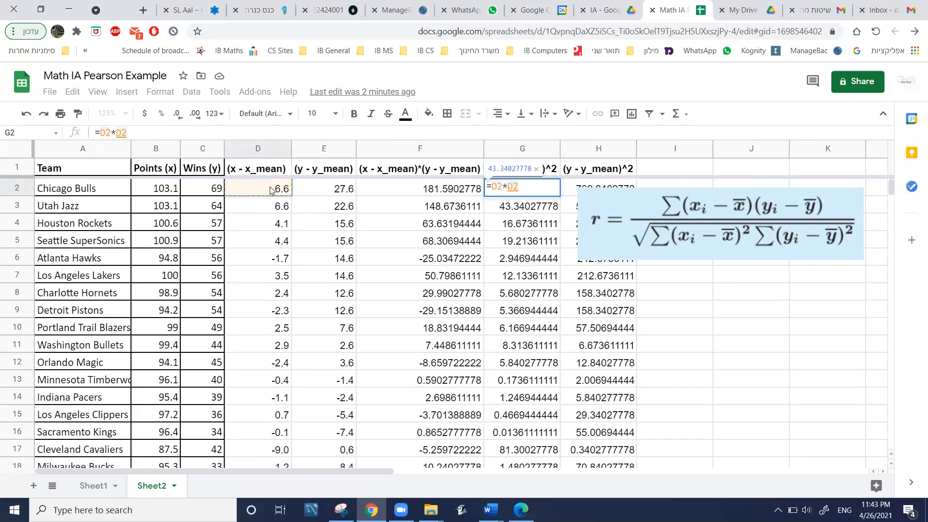
{"action": "key", "text": "BackSpace"}
{"action": "key", "text": "BackSpace"}
{"action": "key", "text": "BackSpace"}
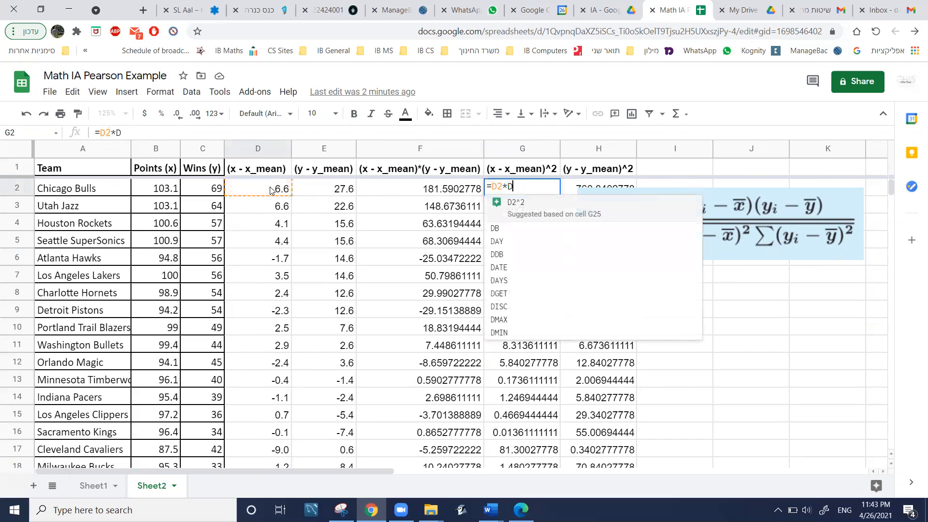
{"action": "type", "text": "^2"}
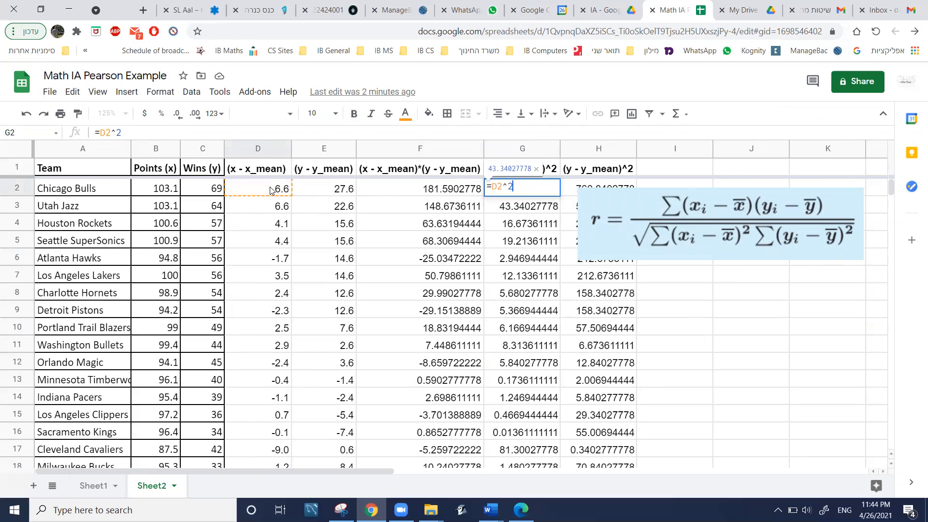
{"action": "key", "text": "Return"}
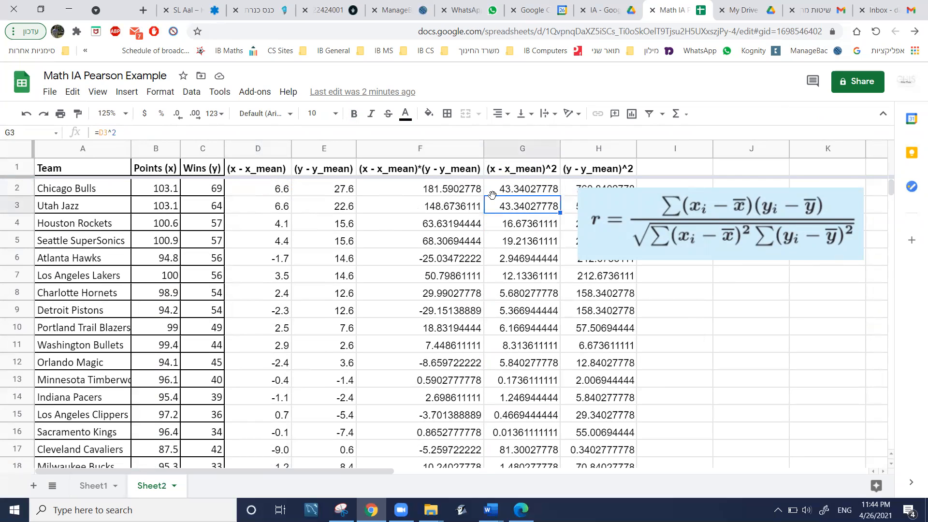
{"action": "left_click", "coordinate": [516, 192]}
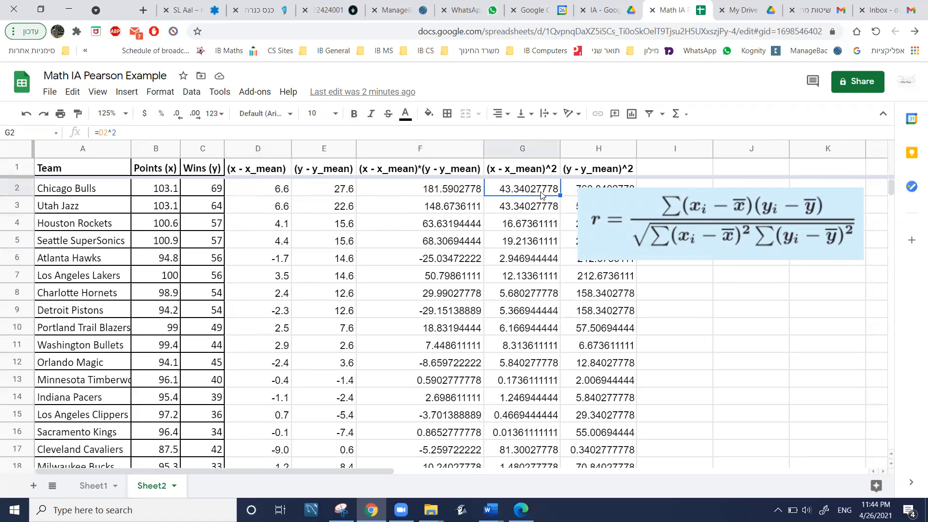
{"action": "left_click_drag", "start_coordinate": [559, 194], "coordinate": [554, 382]}
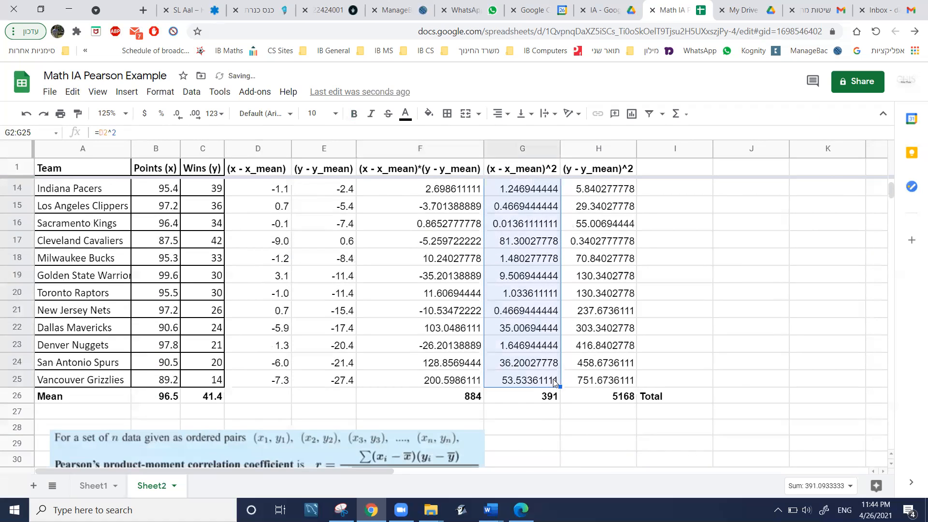
Step: Move the Pearson formula image clear of the (y - y_mean)^2 column, over columns I to K
{"action": "scroll", "coordinate": [549, 393], "scroll_direction": "up", "scroll_amount": 4}
{"action": "left_click", "coordinate": [741, 211]}
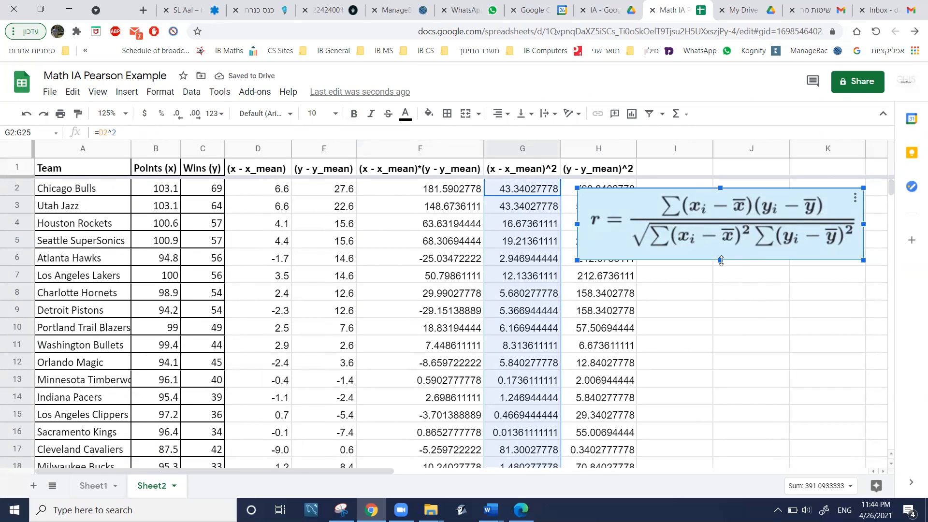
{"action": "left_click_drag", "start_coordinate": [700, 230], "coordinate": [779, 251]}
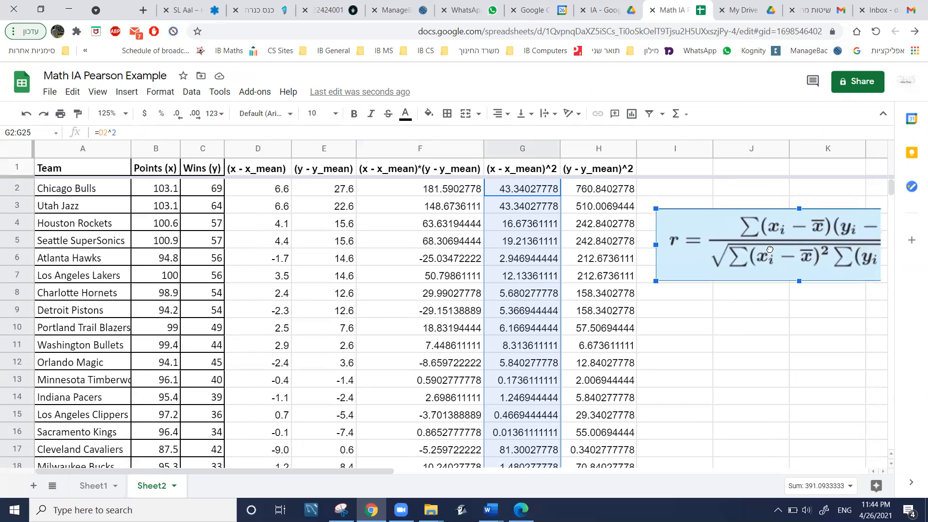
Step: Enter the squared wins deviation, =E2*E2, in H2 and fill the formula down through H25
{"action": "left_click", "coordinate": [597, 191]}
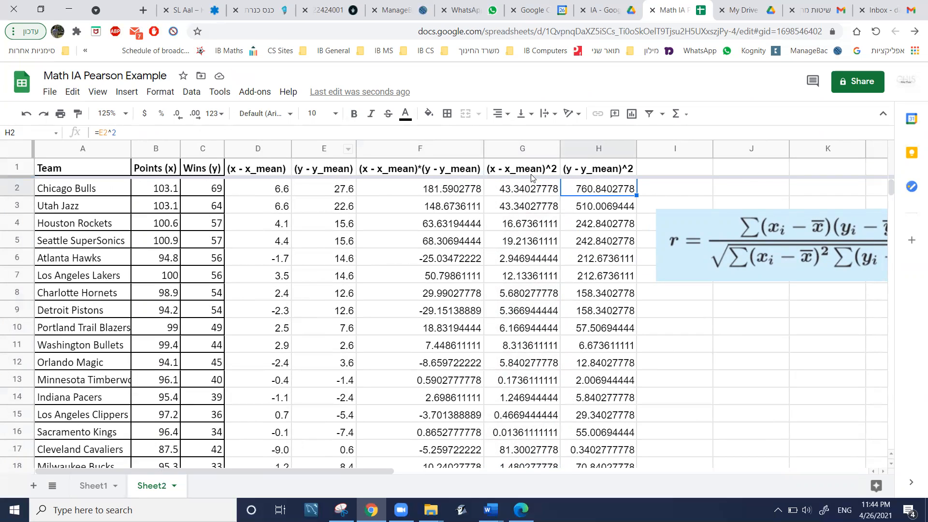
{"action": "type", "text": "="}
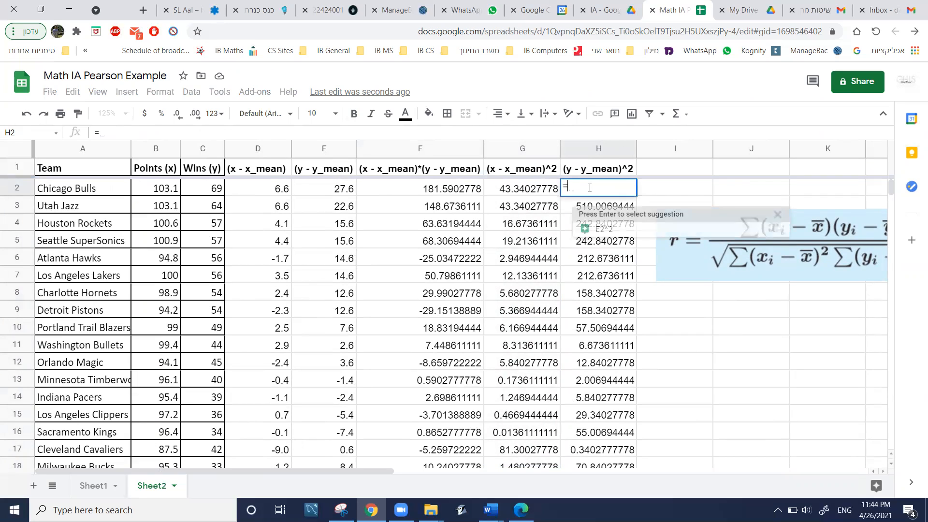
{"action": "left_click", "coordinate": [339, 192]}
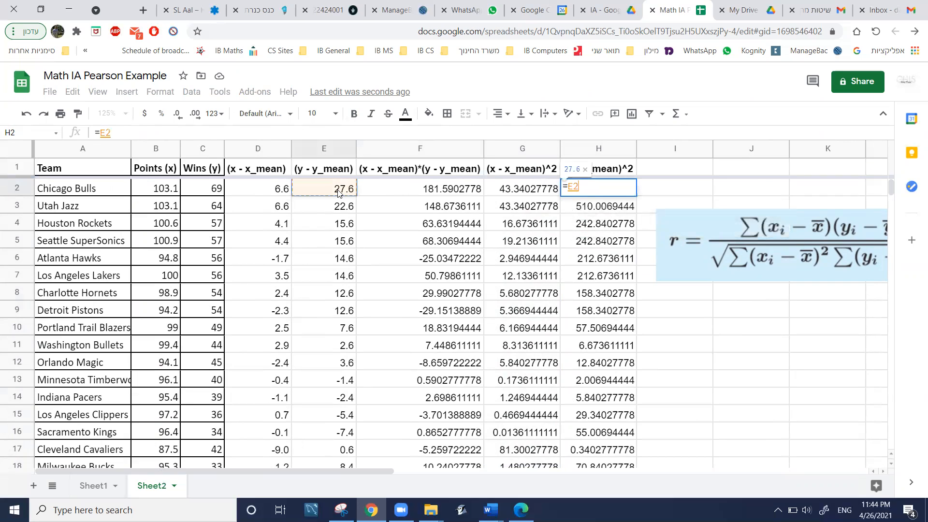
{"action": "type", "text": "*"}
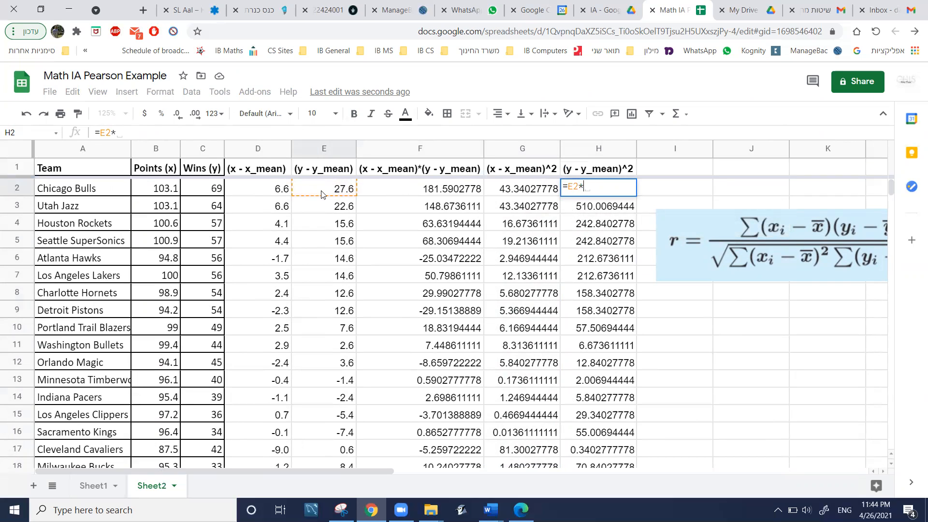
{"action": "left_click", "coordinate": [325, 193]}
{"action": "key", "text": "Return"}
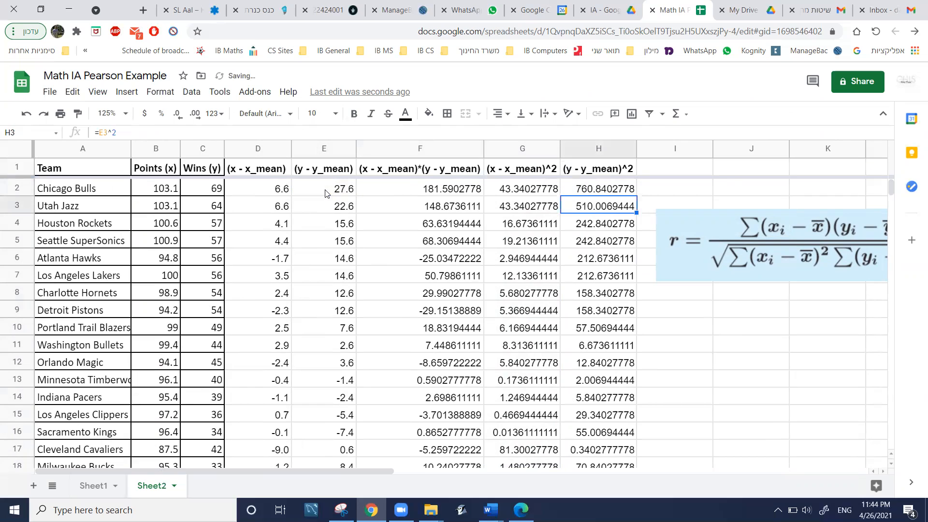
{"action": "left_click", "coordinate": [595, 190]}
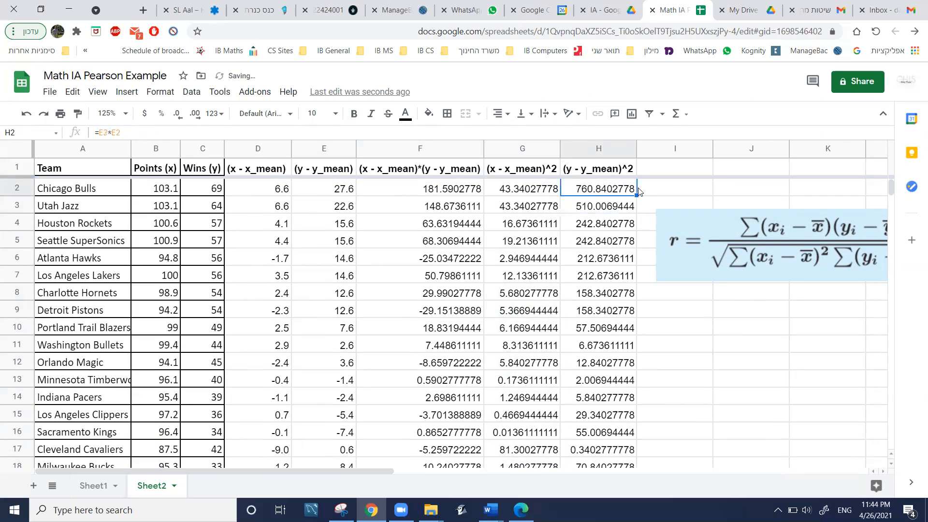
{"action": "left_click_drag", "start_coordinate": [632, 219], "coordinate": [632, 380]}
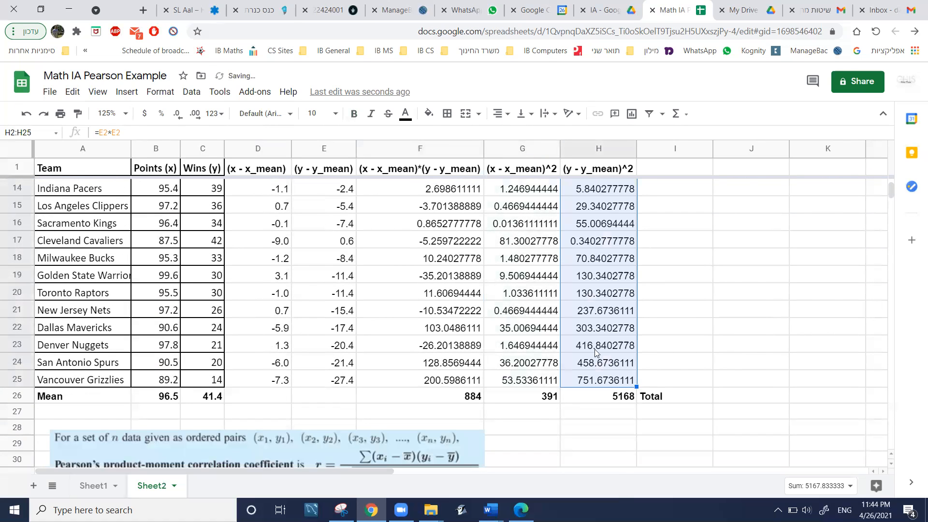
Step: Move the Pearson formula image back beside the first rows so that its whole expression fits in view
{"action": "scroll", "coordinate": [597, 398], "scroll_direction": "up", "scroll_amount": 4}
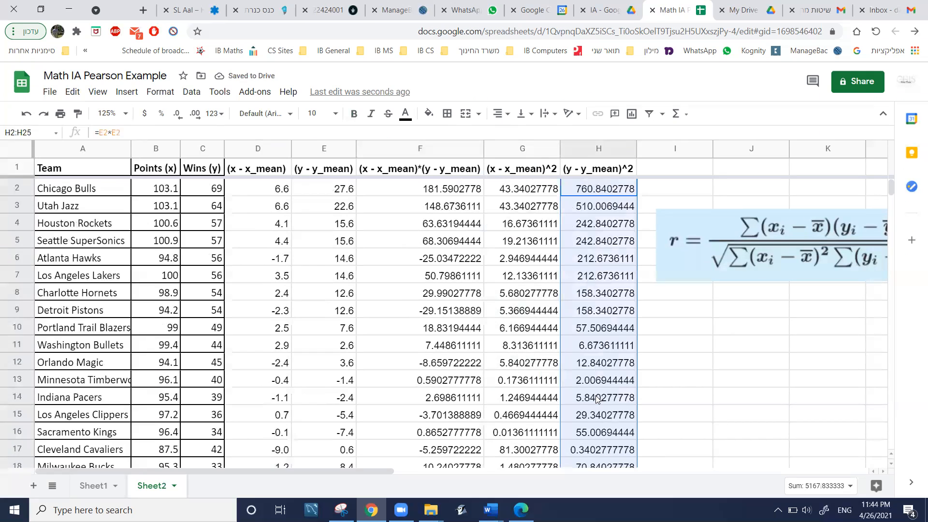
{"action": "left_click_drag", "start_coordinate": [769, 260], "coordinate": [636, 223]}
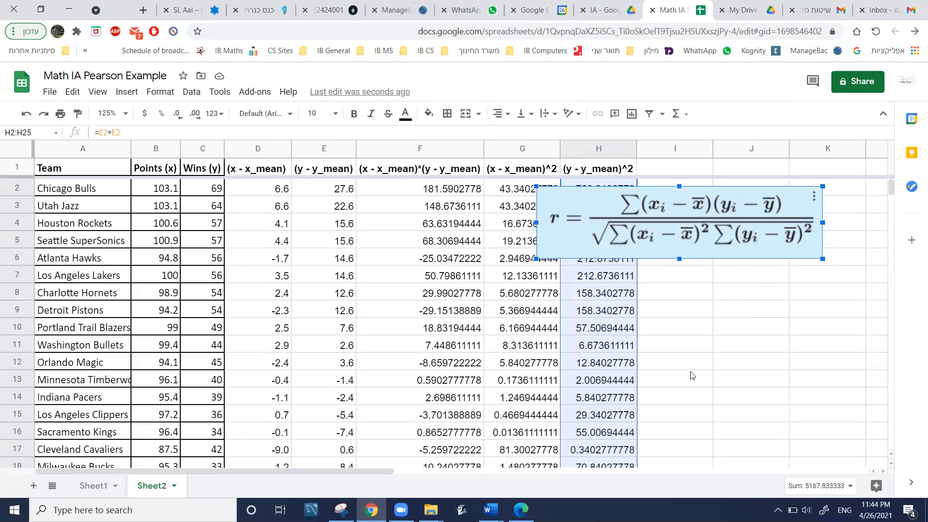
Step: Total the squared points deviations in G26 with the suggested =SUM(G2:G25) and copy the total formula across to H26
{"action": "scroll", "coordinate": [691, 375], "scroll_direction": "down", "scroll_amount": 5}
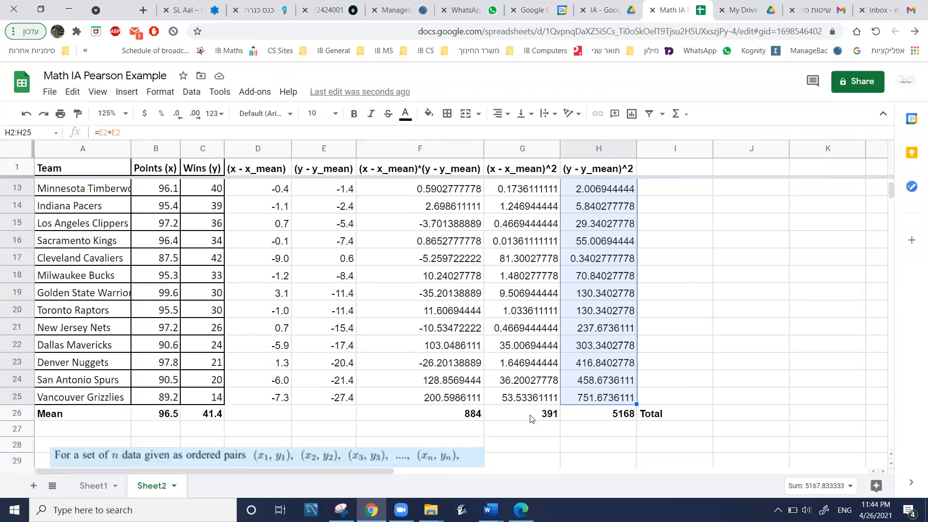
{"action": "left_click", "coordinate": [531, 416]}
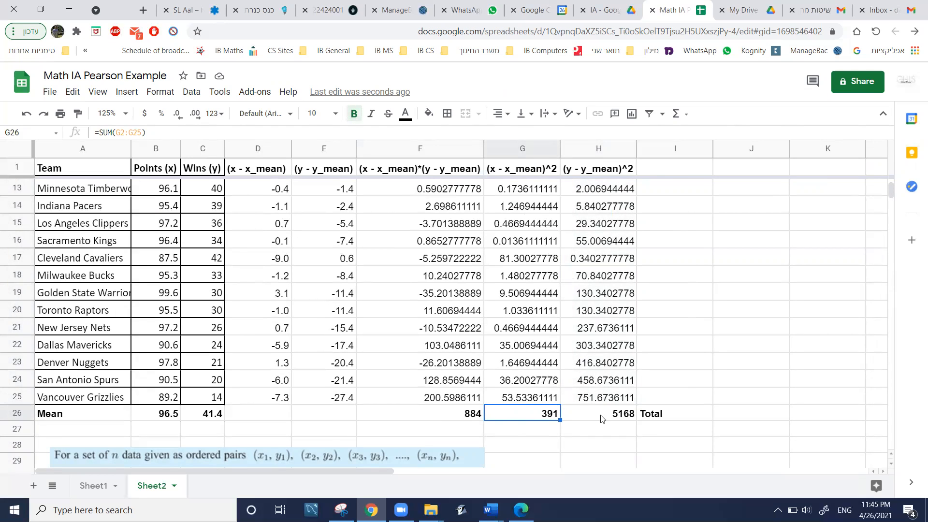
{"action": "type", "text": "="}
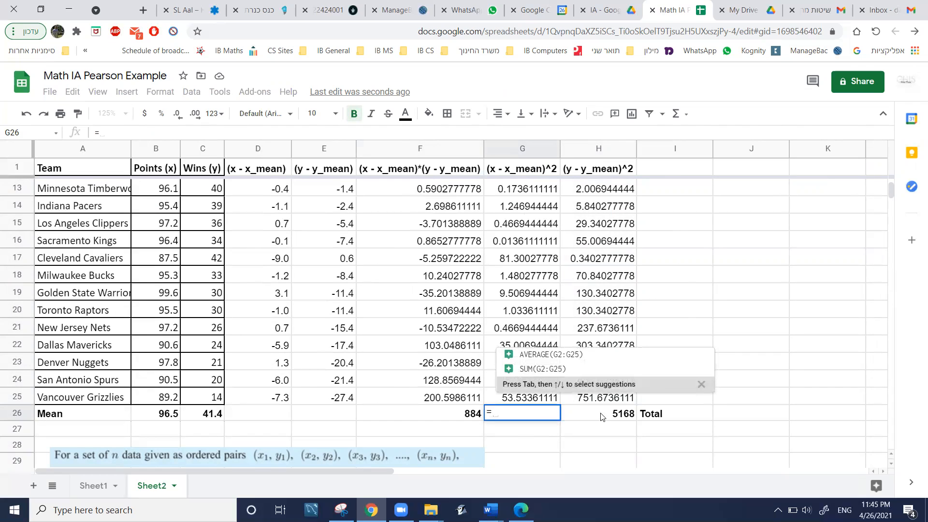
{"action": "left_click", "coordinate": [543, 357]}
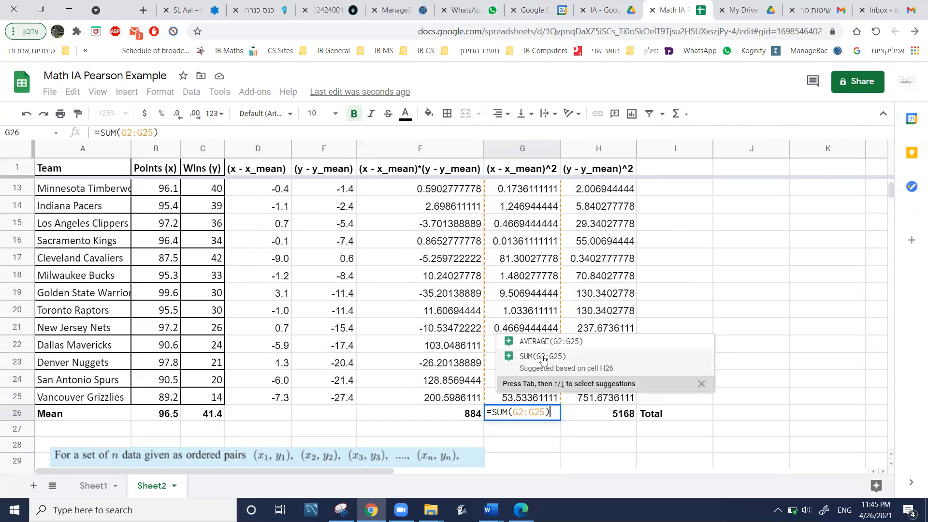
{"action": "key", "text": "Return"}
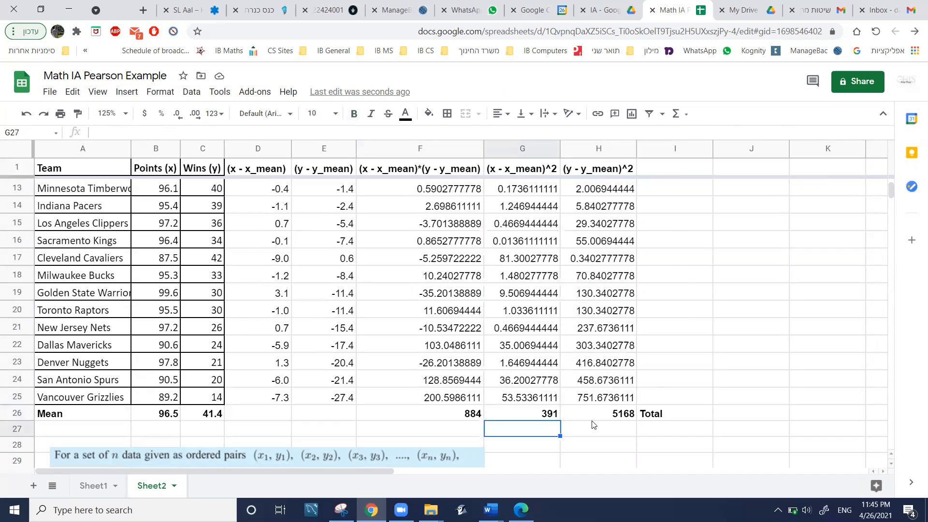
{"action": "left_click", "coordinate": [545, 414]}
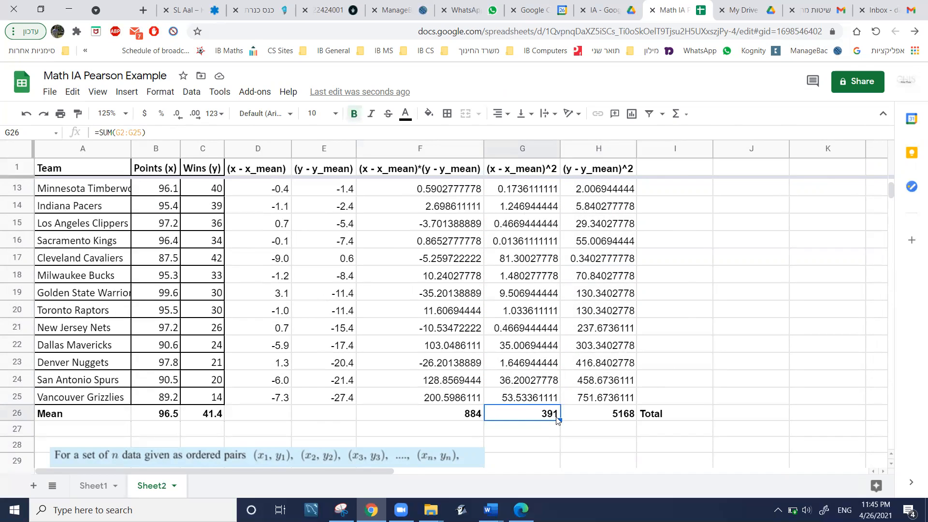
{"action": "left_click_drag", "start_coordinate": [560, 420], "coordinate": [603, 418]}
{"action": "left_click", "coordinate": [599, 435]}
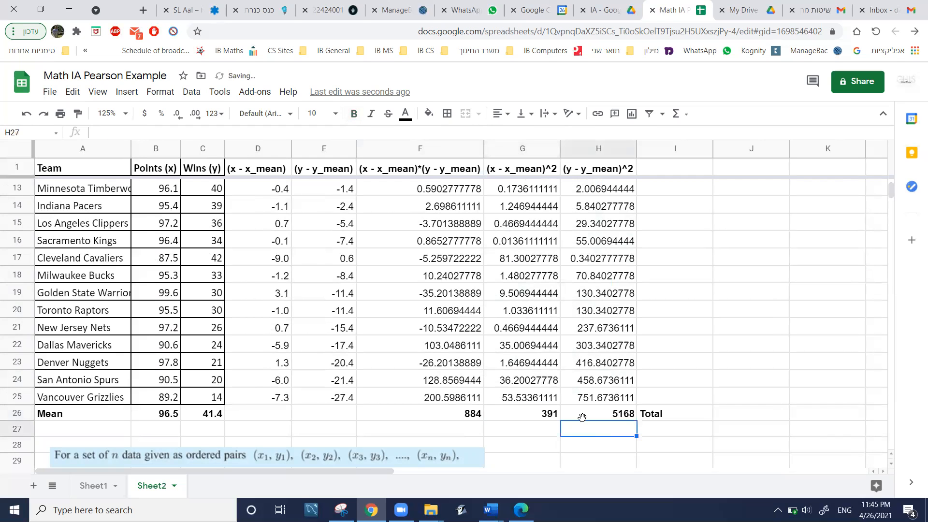
Step: Compare the Pearson formula image with the row 26 totals and check the formula for r in G35
{"action": "scroll", "coordinate": [599, 424], "scroll_direction": "down", "scroll_amount": 1}
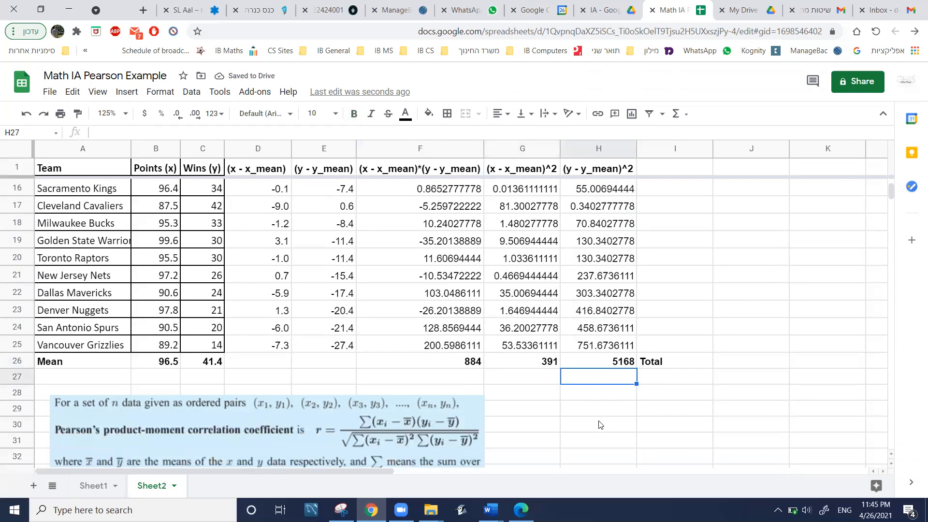
{"action": "scroll", "coordinate": [600, 424], "scroll_direction": "up", "scroll_amount": 5}
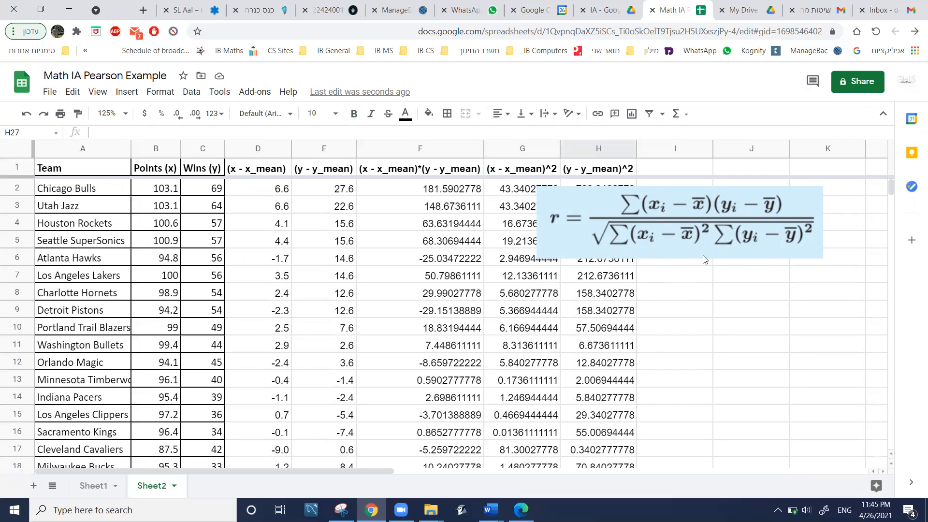
{"action": "scroll", "coordinate": [621, 313], "scroll_direction": "down", "scroll_amount": 7}
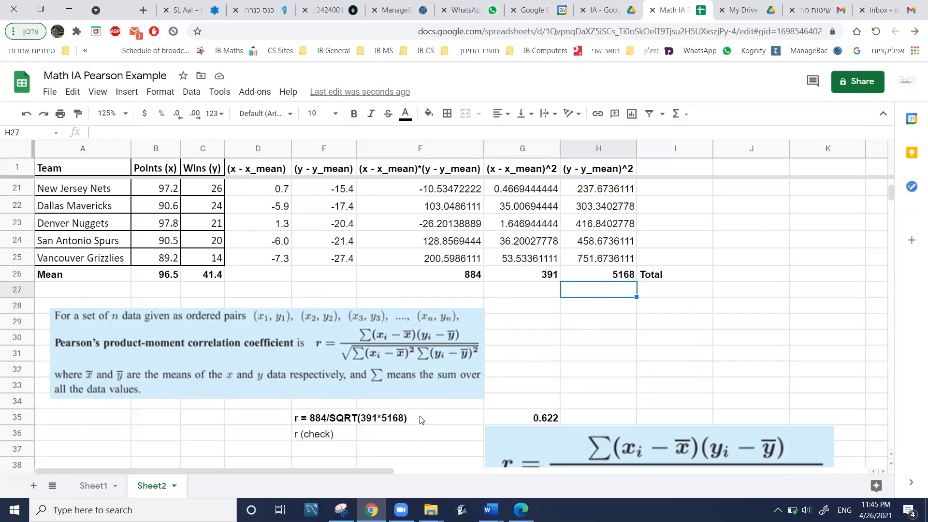
{"action": "left_click", "coordinate": [506, 419]}
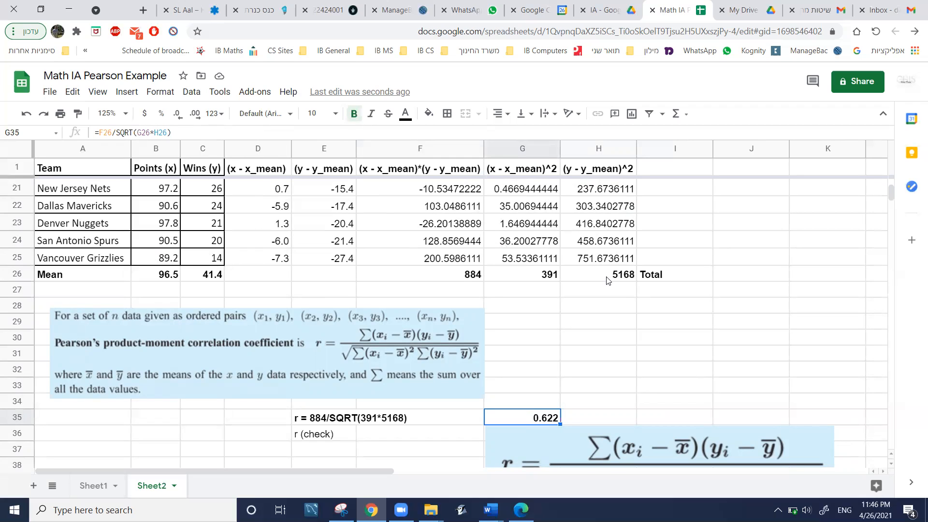
{"action": "scroll", "coordinate": [537, 352], "scroll_direction": "down", "scroll_amount": 1}
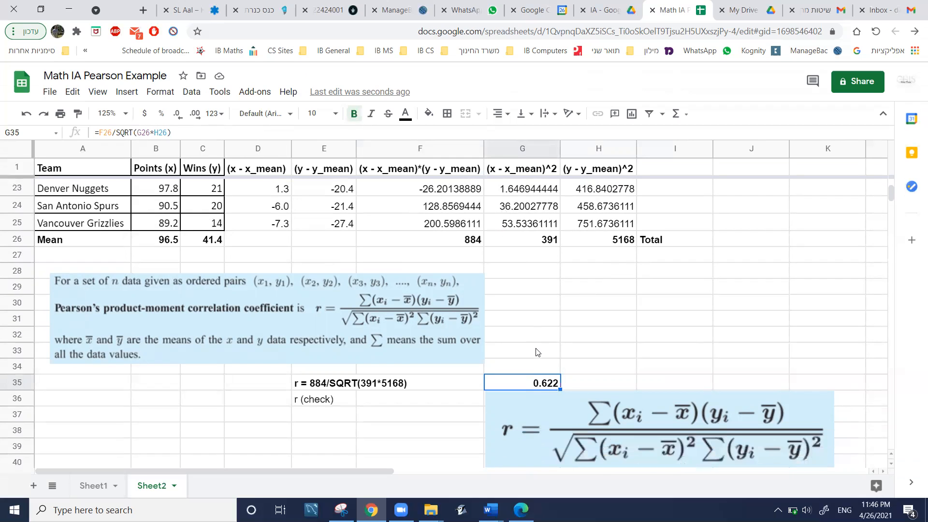
{"action": "scroll", "coordinate": [536, 351], "scroll_direction": "down", "scroll_amount": 2}
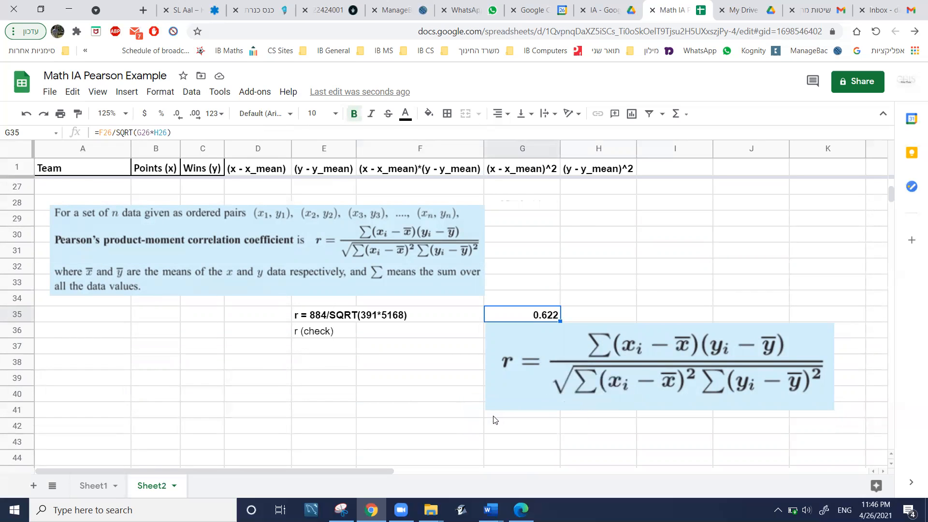
Step: Delete the enlarged Pearson formula image that covers the r (check) value in row 36
{"action": "left_click", "coordinate": [598, 362]}
{"action": "key", "text": "Delete"}
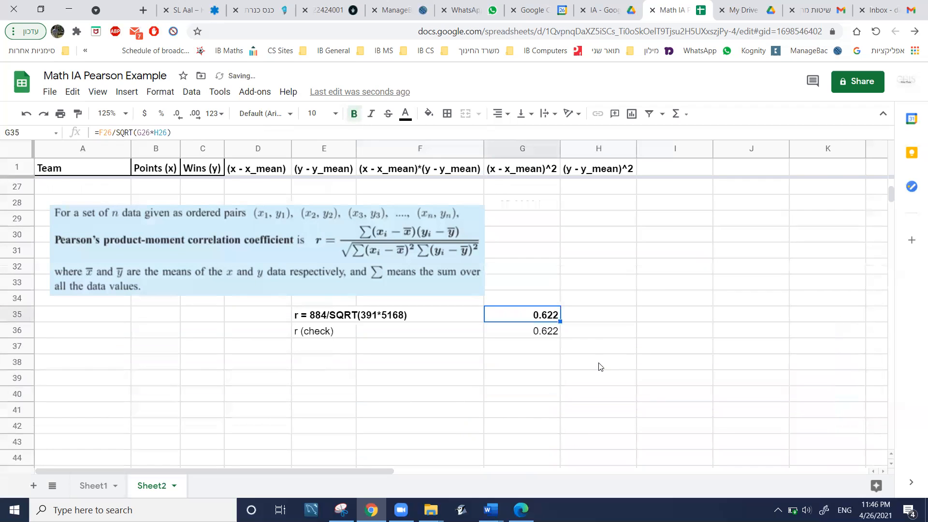
{"action": "left_click", "coordinate": [334, 333]}
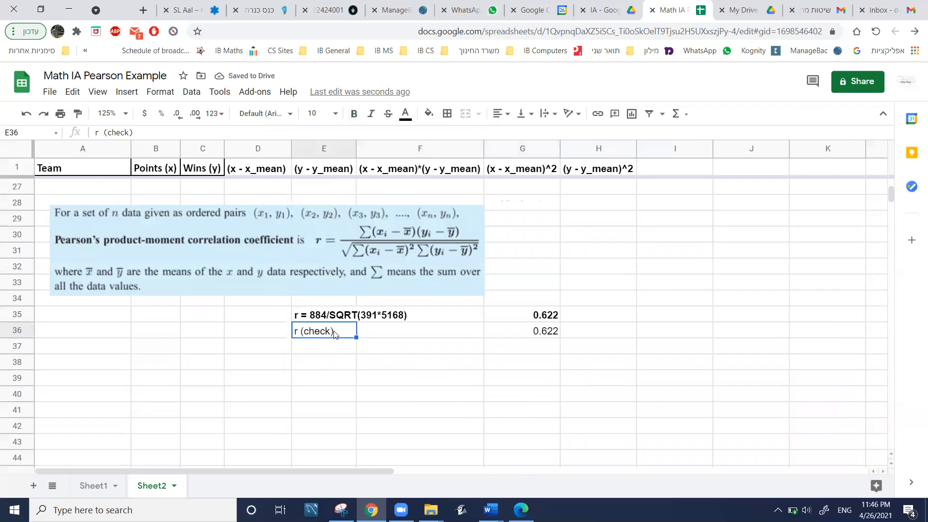
Step: Clear the existing formula in the r (check) cell G36 down to its equals sign
{"action": "left_click", "coordinate": [530, 333]}
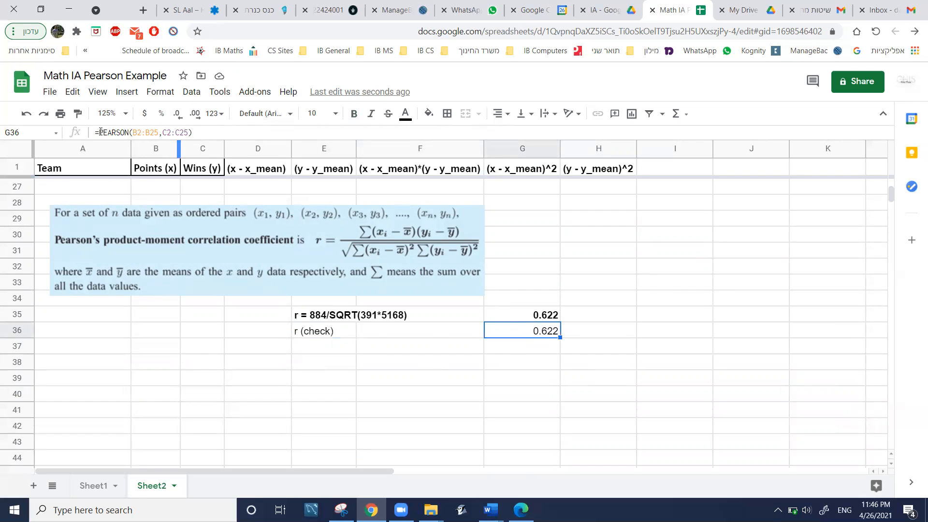
{"action": "left_click", "coordinate": [196, 130]}
{"action": "key", "text": "BackSpace"}
{"action": "key", "text": "BackSpace"}
{"action": "key", "text": "BackSpace"}
{"action": "key", "text": "BackSpace"}
{"action": "key", "text": "BackSpace"}
{"action": "key", "text": "BackSpace"}
{"action": "key", "text": "BackSpace"}
{"action": "key", "text": "BackSpace"}
{"action": "key", "text": "BackSpace"}
{"action": "key", "text": "BackSpace"}
{"action": "key", "text": "BackSpace"}
{"action": "key", "text": "BackSpace"}
{"action": "key", "text": "BackSpace"}
{"action": "key", "text": "BackSpace"}
{"action": "key", "text": "BackSpace"}
{"action": "key", "text": "BackSpace"}
{"action": "key", "text": "BackSpace"}
{"action": "key", "text": "BackSpace"}
{"action": "key", "text": "BackSpace"}
{"action": "key", "text": "BackSpace"}
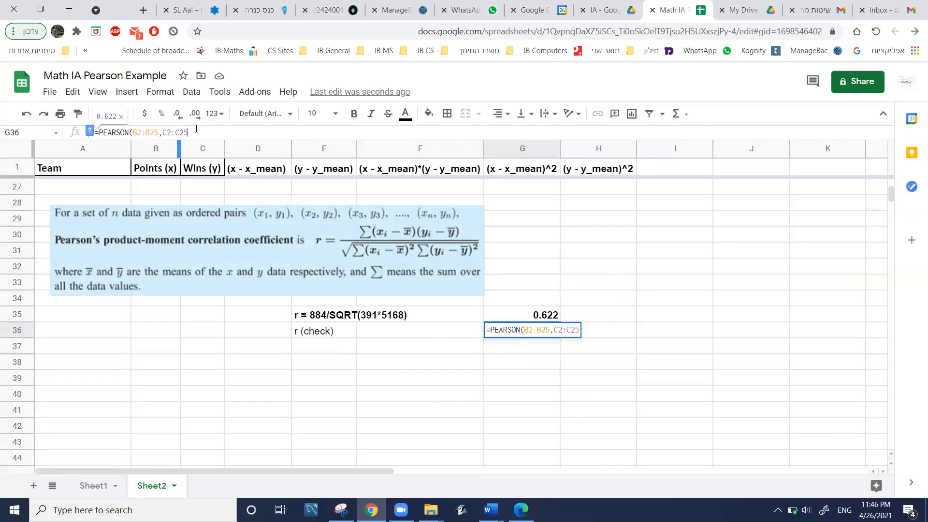
{"action": "key", "text": "BackSpace"}
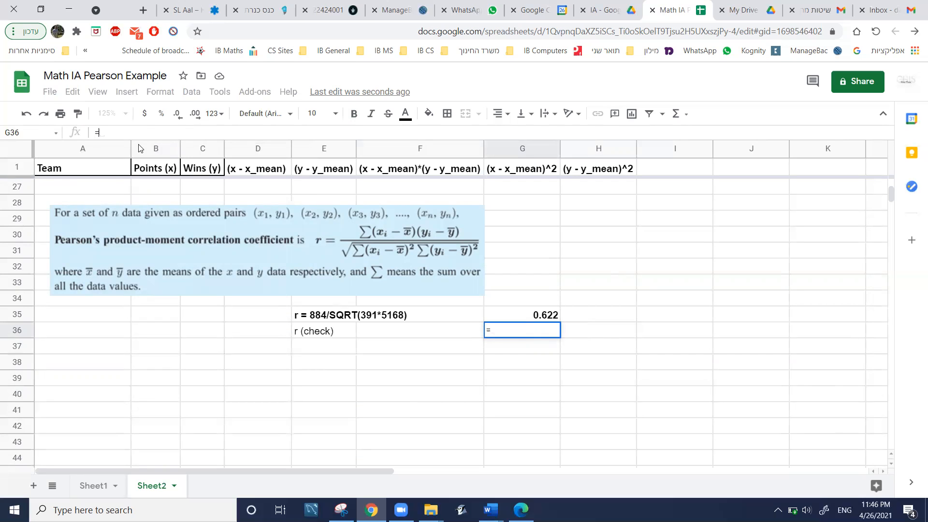
Step: Enter =PEARSON(B2:B25,C2:C25) in G36, taking the points and wins columns as the two data ranges
{"action": "type", "text": "p"}
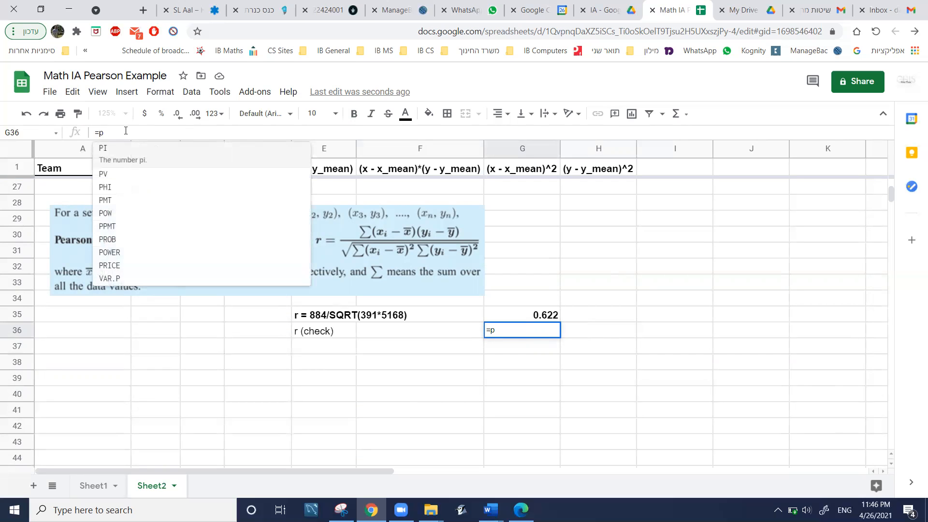
{"action": "type", "text": "ea"}
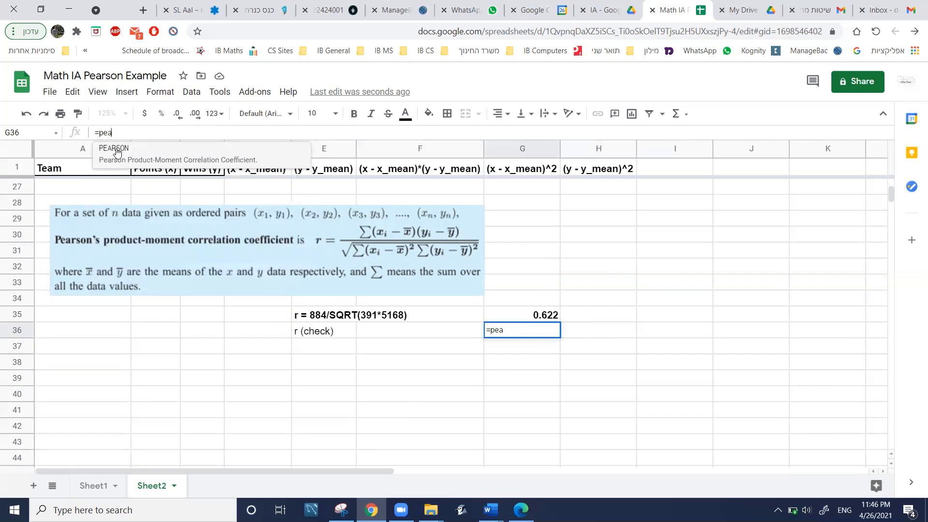
{"action": "left_click", "coordinate": [116, 151]}
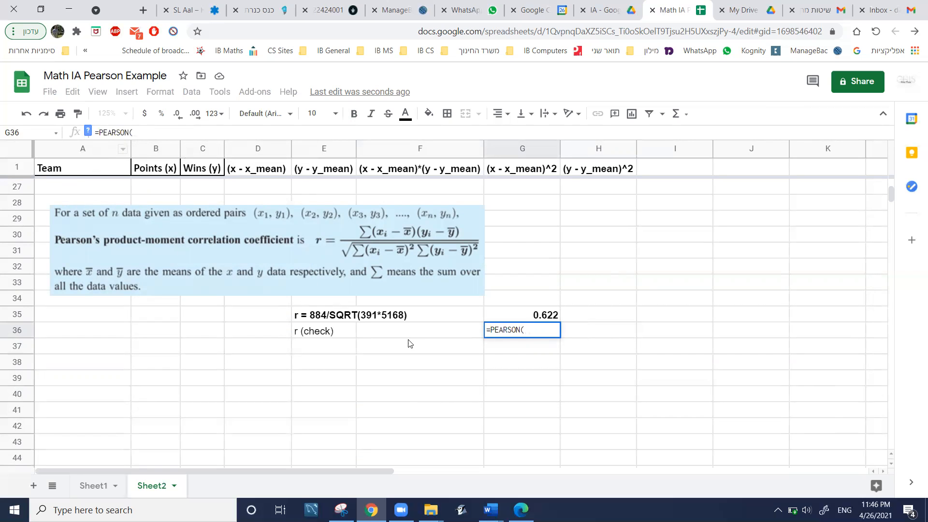
{"action": "scroll", "coordinate": [302, 254], "scroll_direction": "up", "scroll_amount": 10}
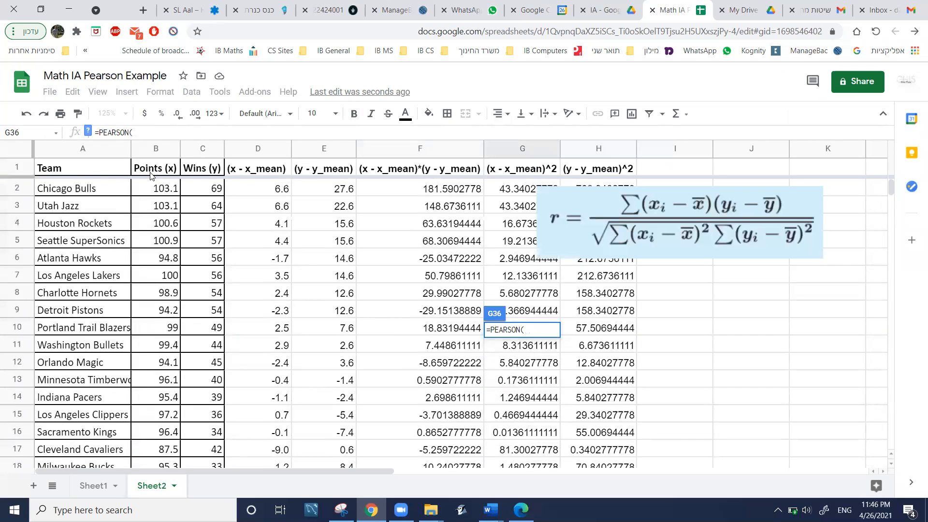
{"action": "left_click_drag", "start_coordinate": [155, 188], "coordinate": [170, 433]}
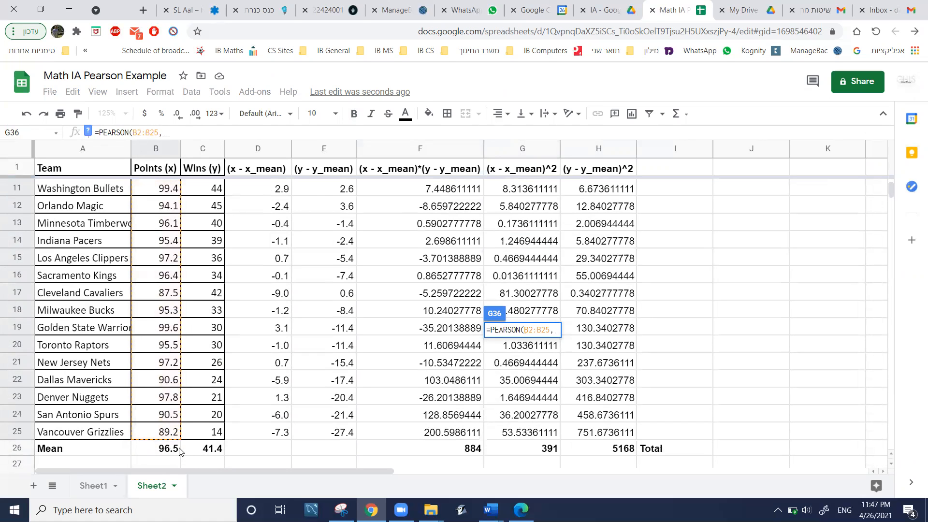
{"action": "mouse_move", "coordinate": [210, 431]}
{"action": "left_mouse_down"}
{"action": "mouse_move", "coordinate": [203, 164]}
{"action": "mouse_move", "coordinate": [203, 188]}
{"action": "left_mouse_up"}
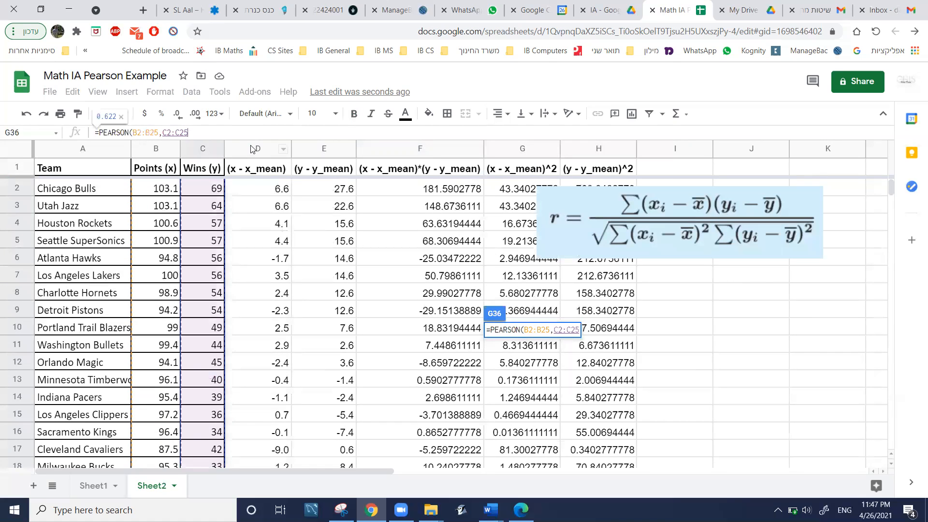
{"action": "type", "text": ")"}
{"action": "key", "text": "Return"}
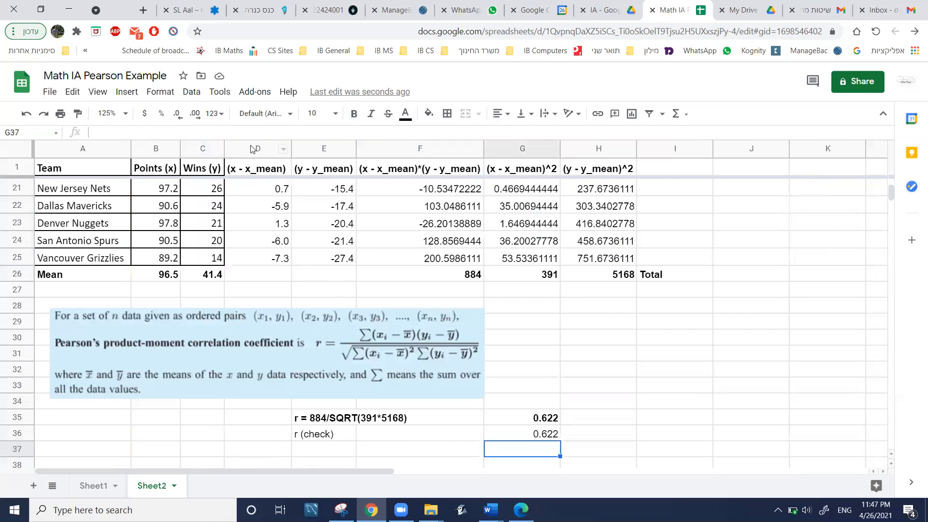
Step: Compare the PEARSON check formula in G36 with the manually built formula for r in G35
{"action": "left_click", "coordinate": [535, 435]}
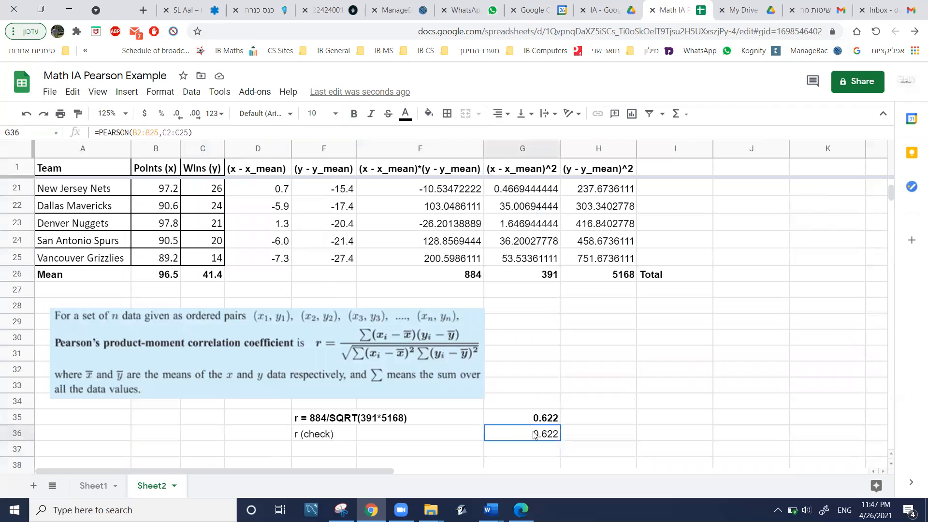
{"action": "left_click", "coordinate": [538, 419]}
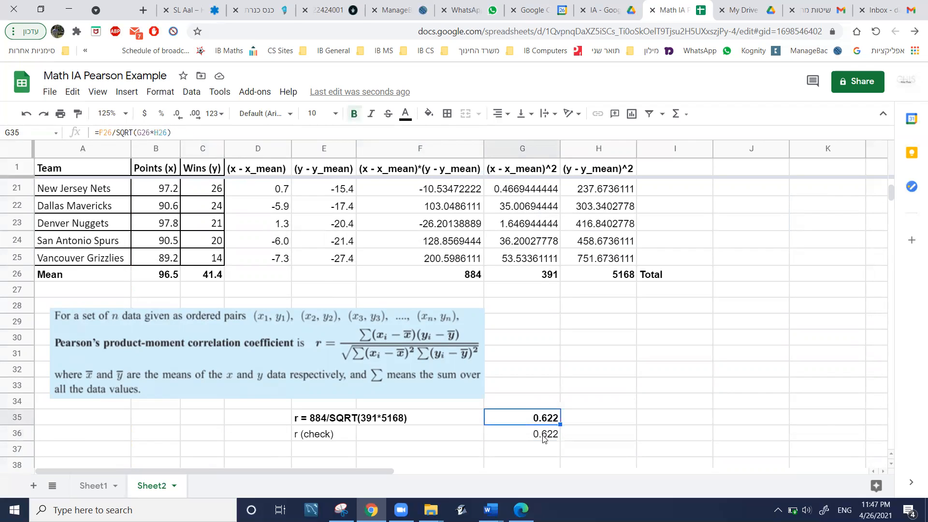
{"action": "left_click", "coordinate": [543, 437]}
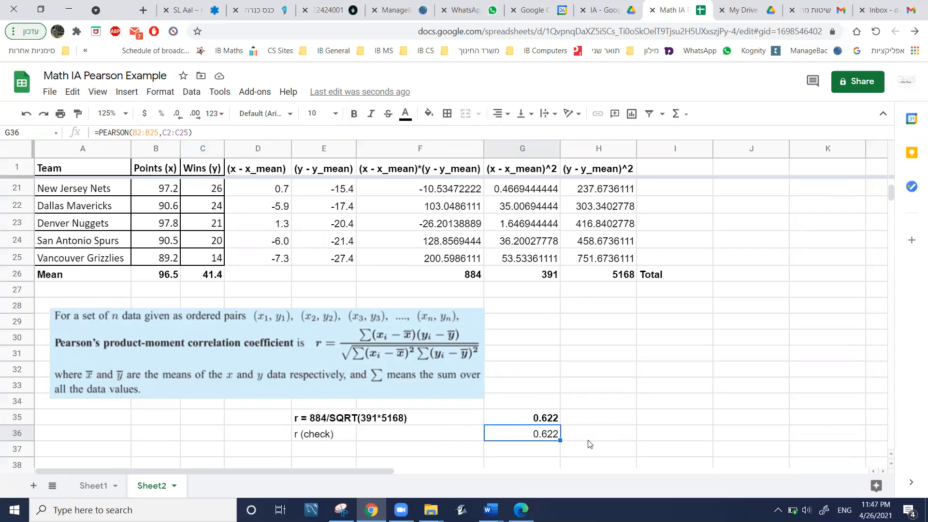
Step: Select the full calculation table A1:H26 and review it together with the formula images and both r values
{"action": "scroll", "coordinate": [589, 443], "scroll_direction": "down", "scroll_amount": 1}
{"action": "scroll", "coordinate": [589, 443], "scroll_direction": "up", "scroll_amount": 2}
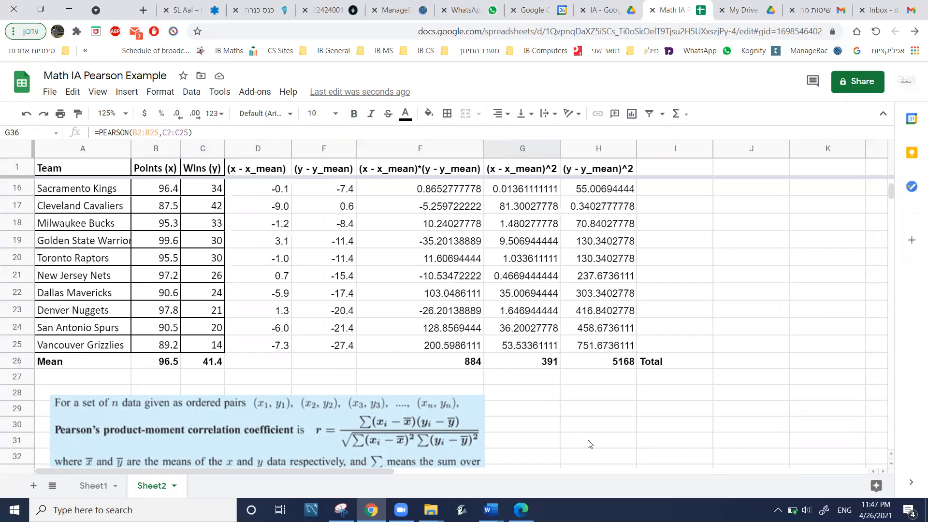
{"action": "scroll", "coordinate": [588, 444], "scroll_direction": "down", "scroll_amount": 1}
{"action": "scroll", "coordinate": [589, 443], "scroll_direction": "up", "scroll_amount": 1}
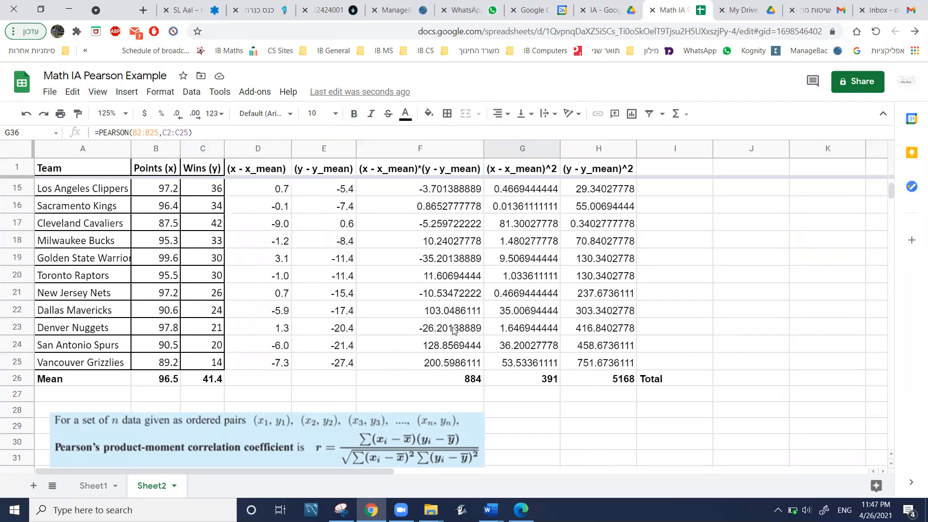
{"action": "scroll", "coordinate": [435, 348], "scroll_direction": "up", "scroll_amount": 2}
{"action": "scroll", "coordinate": [434, 348], "scroll_direction": "up", "scroll_amount": 3}
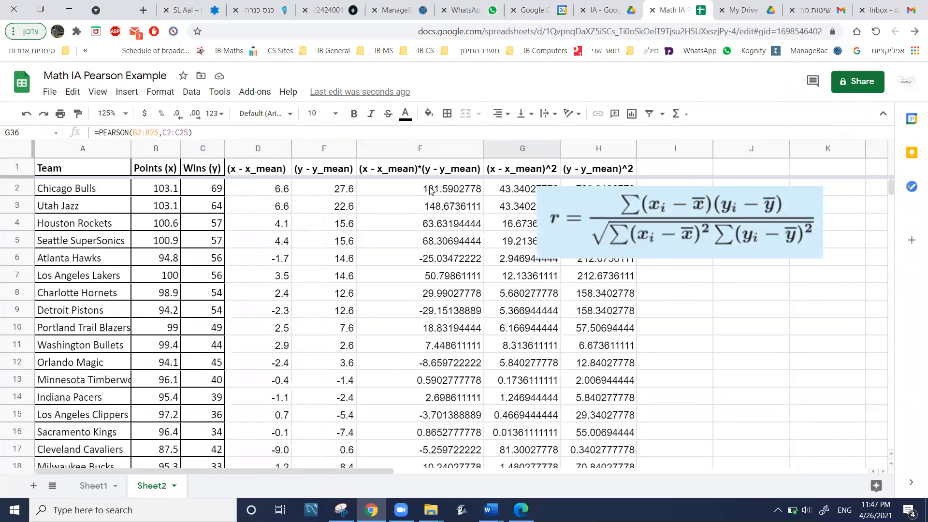
{"action": "left_click", "coordinate": [617, 215]}
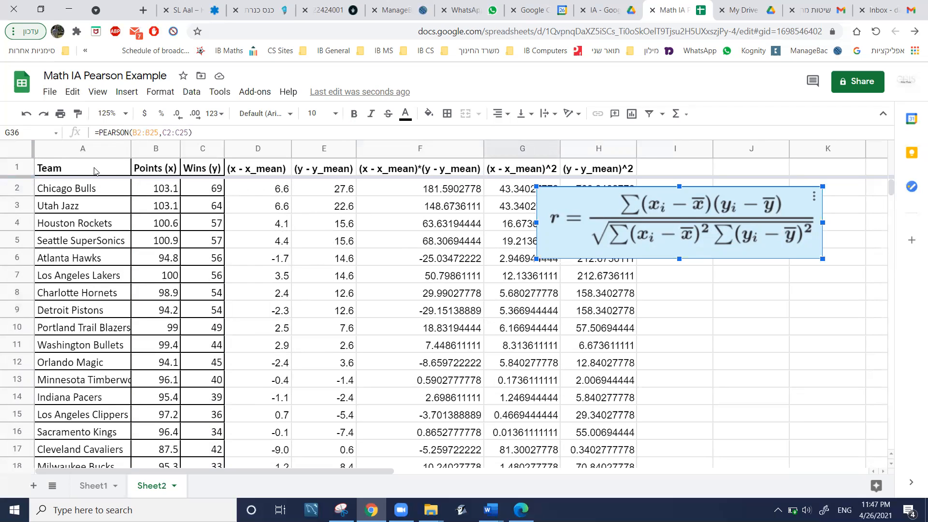
{"action": "left_click_drag", "start_coordinate": [93, 171], "coordinate": [620, 398]}
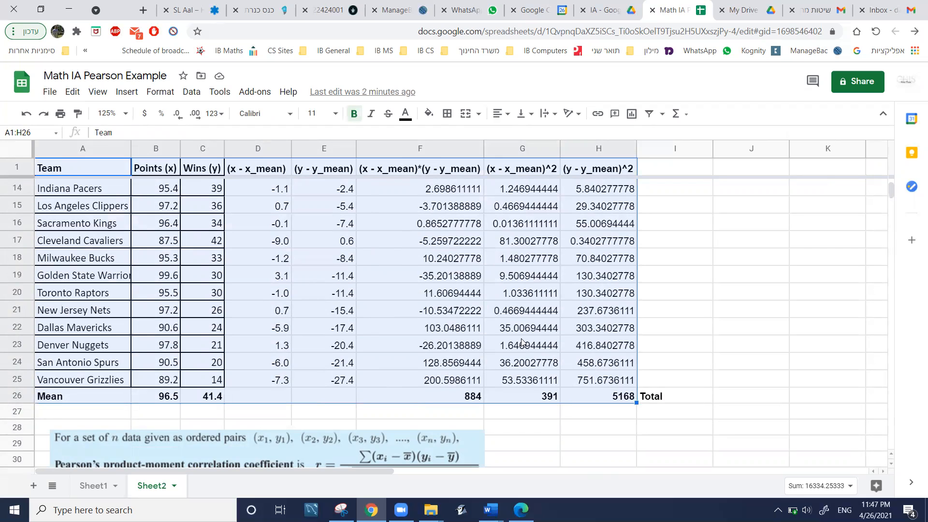
{"action": "scroll", "coordinate": [522, 342], "scroll_direction": "down", "scroll_amount": 2}
{"action": "scroll", "coordinate": [521, 343], "scroll_direction": "down", "scroll_amount": 2}
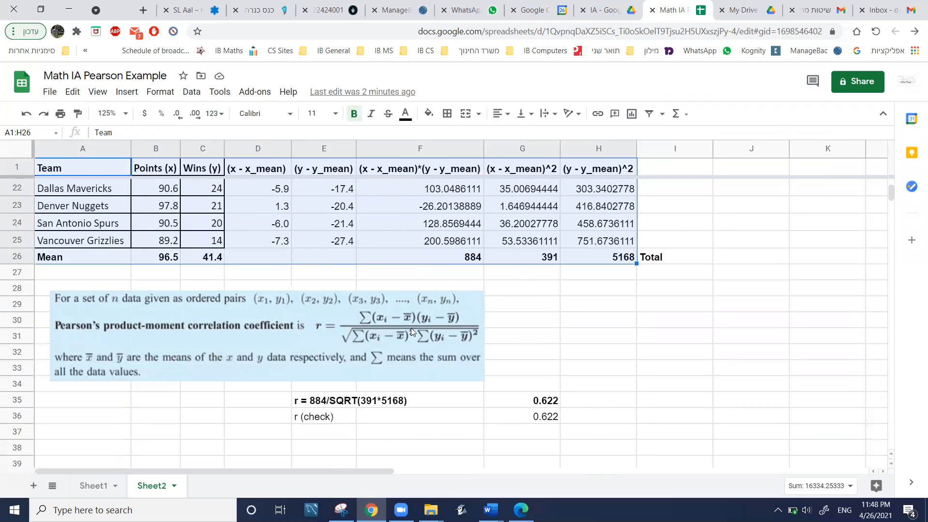